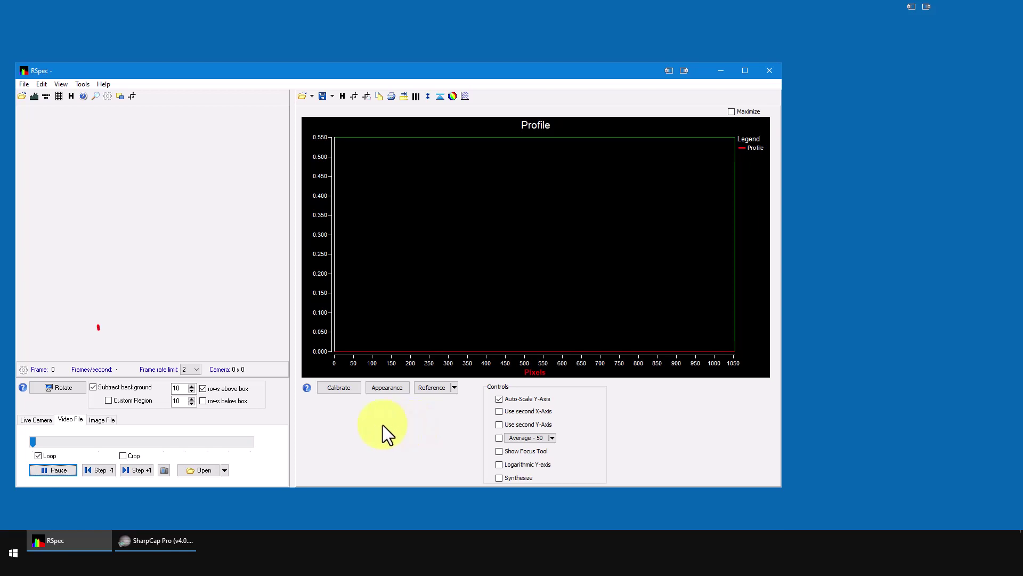
# Step: Load Vega-2022-07-02.png from C:\New Images as a still image in RSpec
pyautogui.click(112, 418)
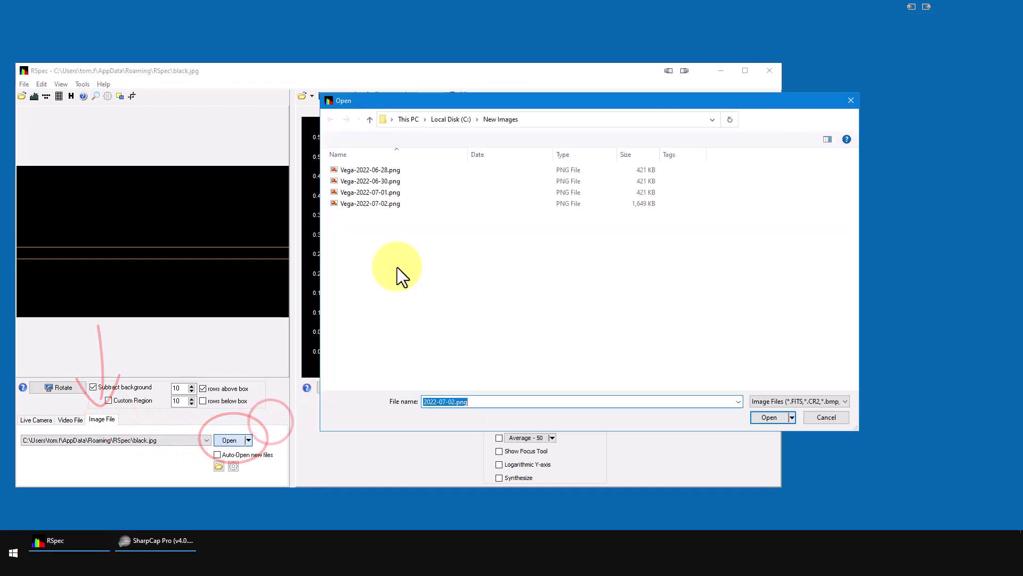
pyautogui.click(397, 204)
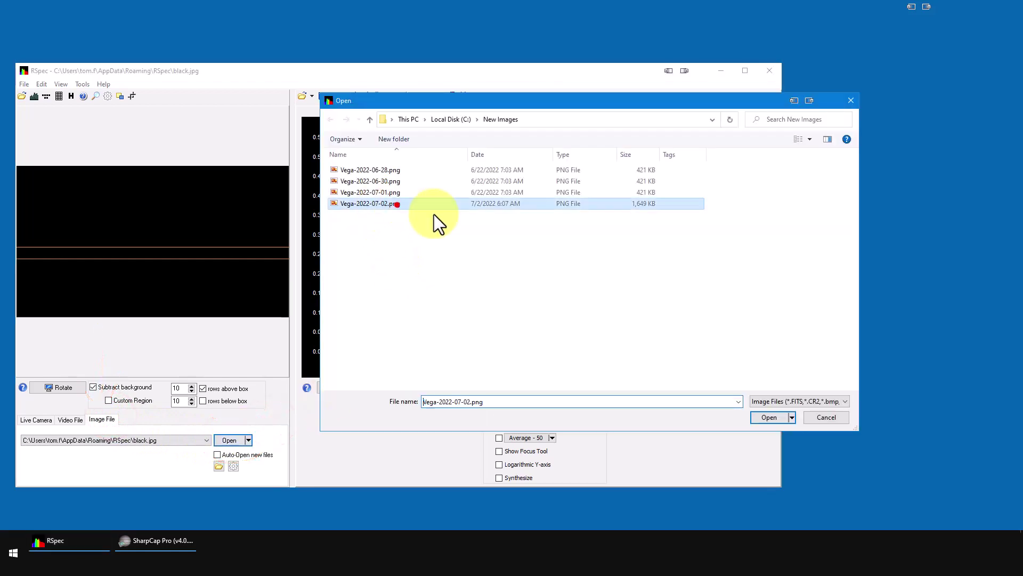
pyautogui.click(776, 419)
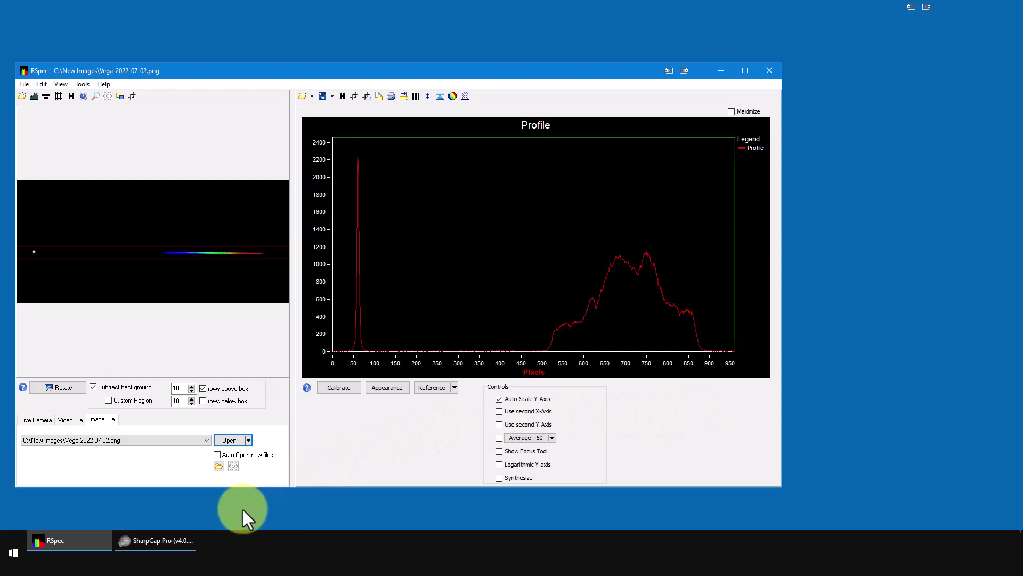
pyautogui.moveTo(175, 543)
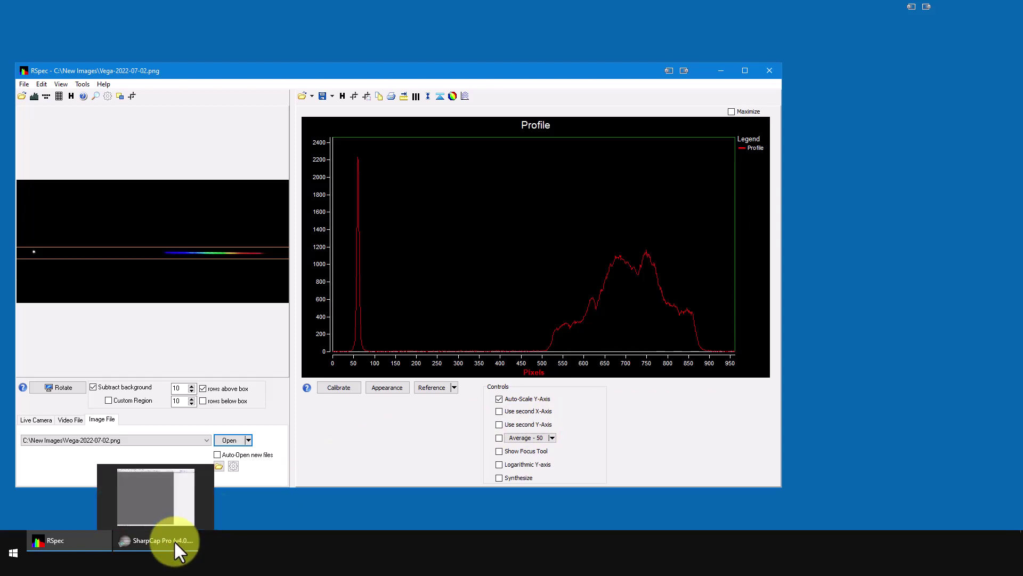
# Step: Bring SharpCap Pro forward and review its Help > About version and What's New information
pyautogui.click(173, 540)
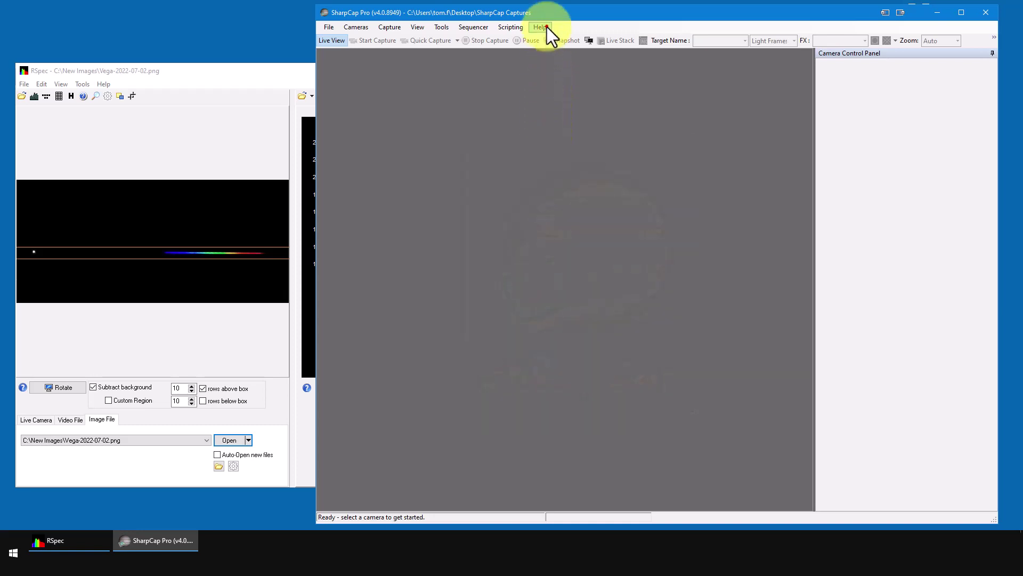
pyautogui.click(547, 27)
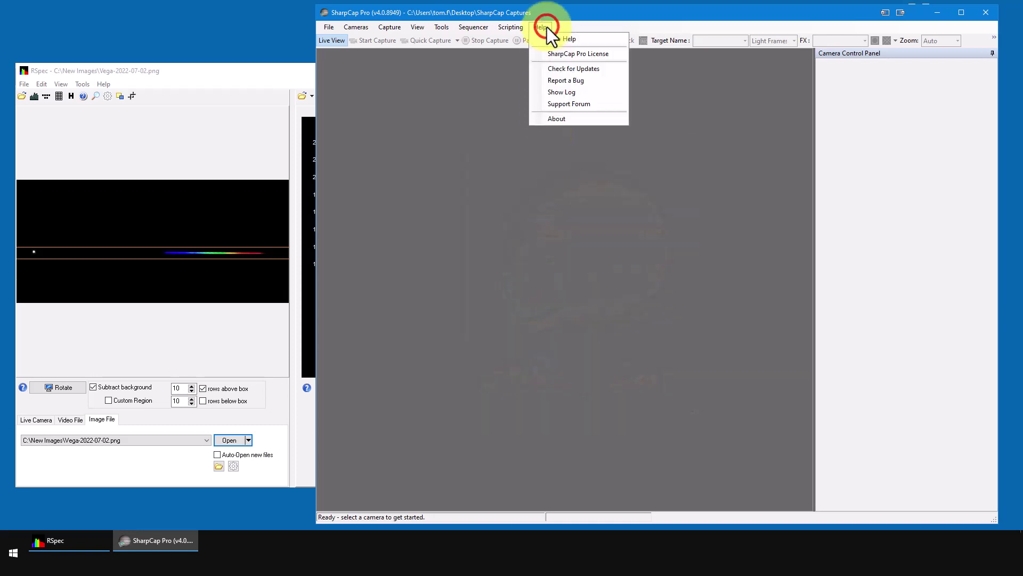
pyautogui.click(586, 117)
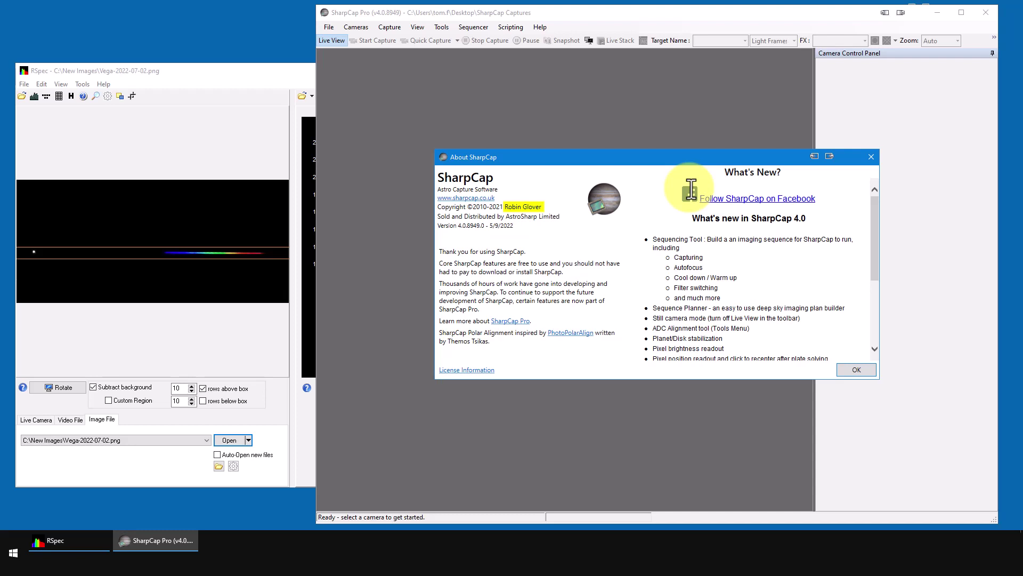
pyautogui.moveTo(872, 226); pyautogui.dragTo(871, 288)
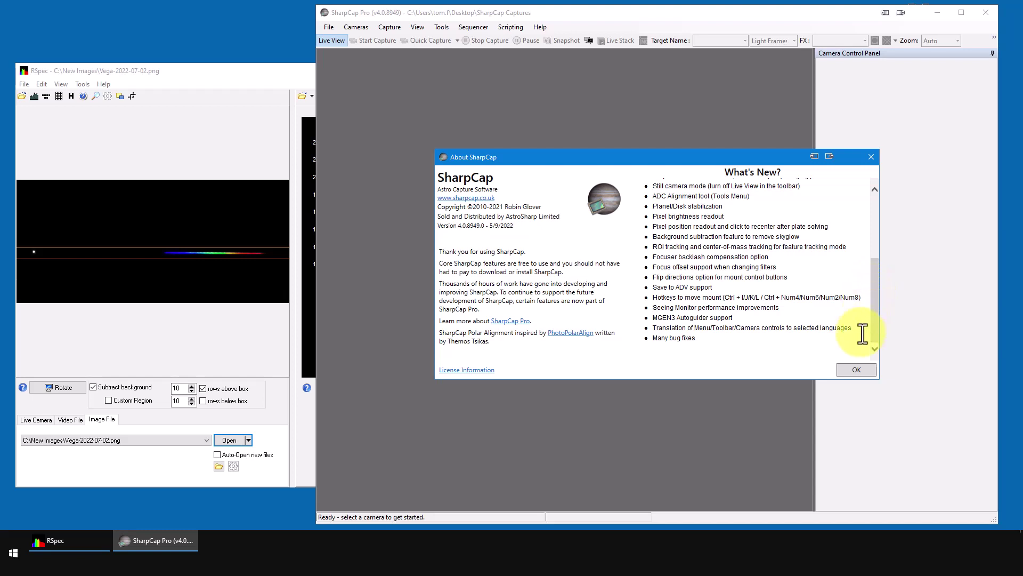
pyautogui.click(853, 368)
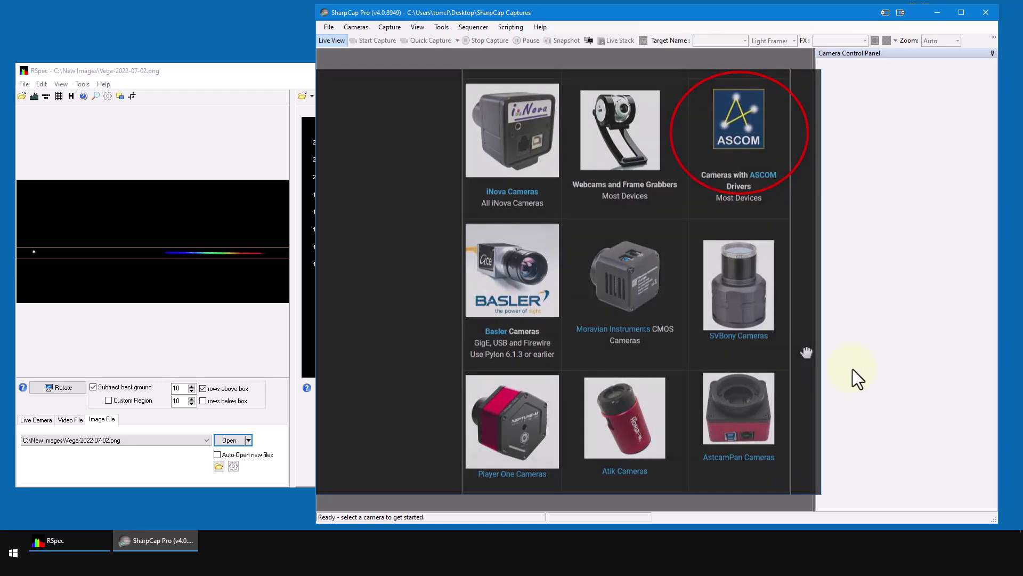
# Step: Dismiss SharpCap's supported-cameras start page, leaving an empty capture area
pyautogui.click(852, 369)
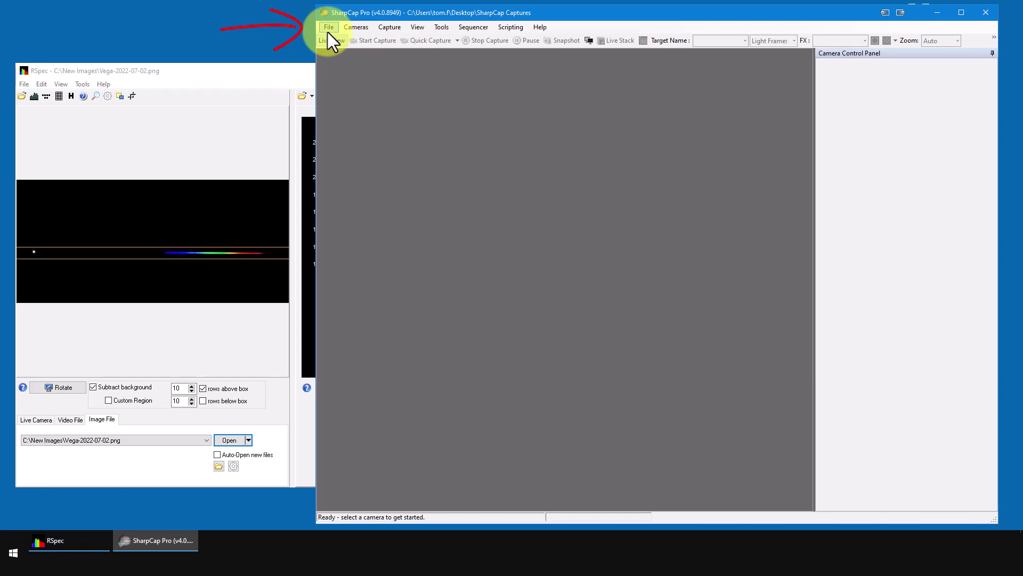
pyautogui.click(328, 30)
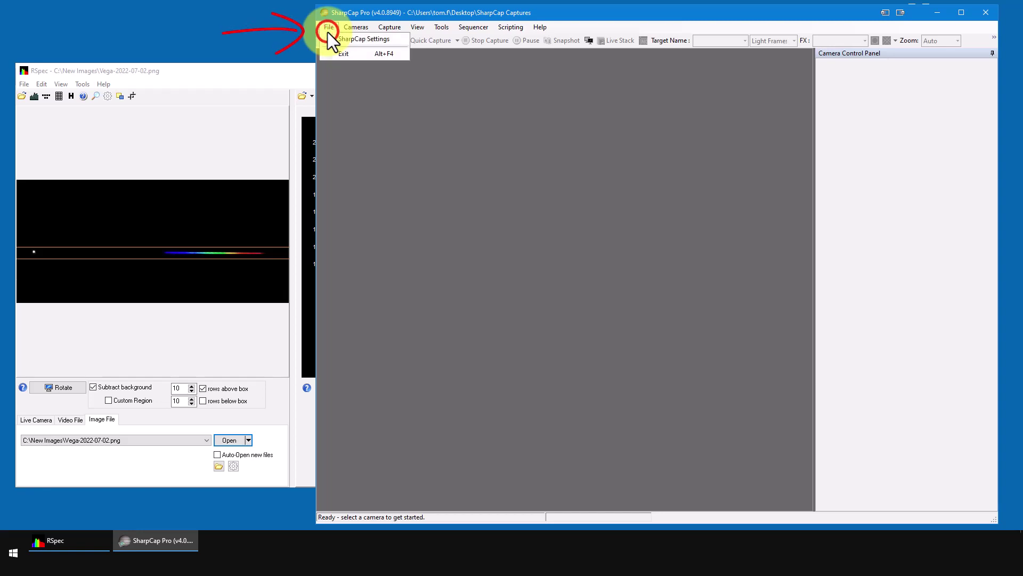
pyautogui.click(334, 41)
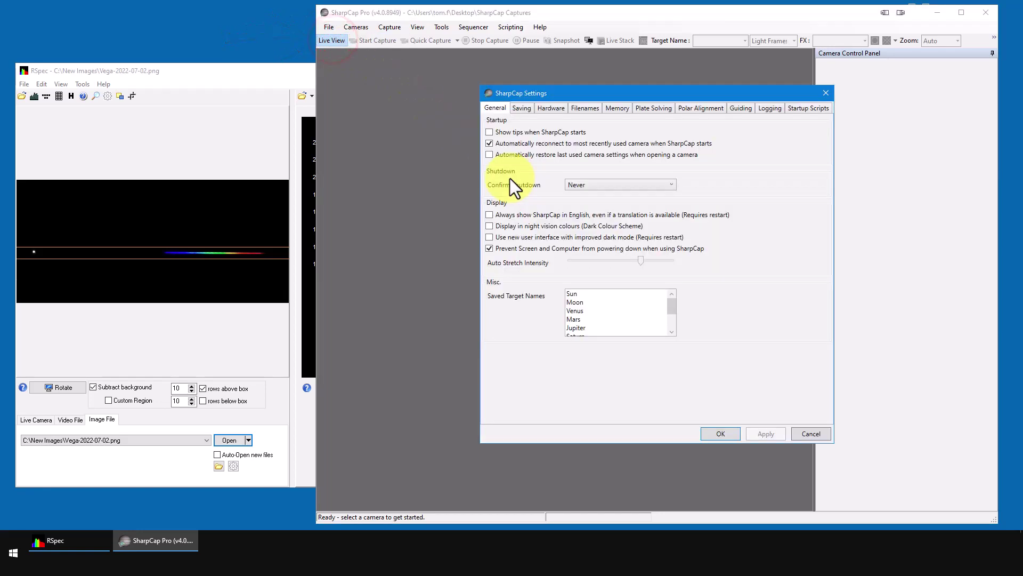
pyautogui.click(586, 113)
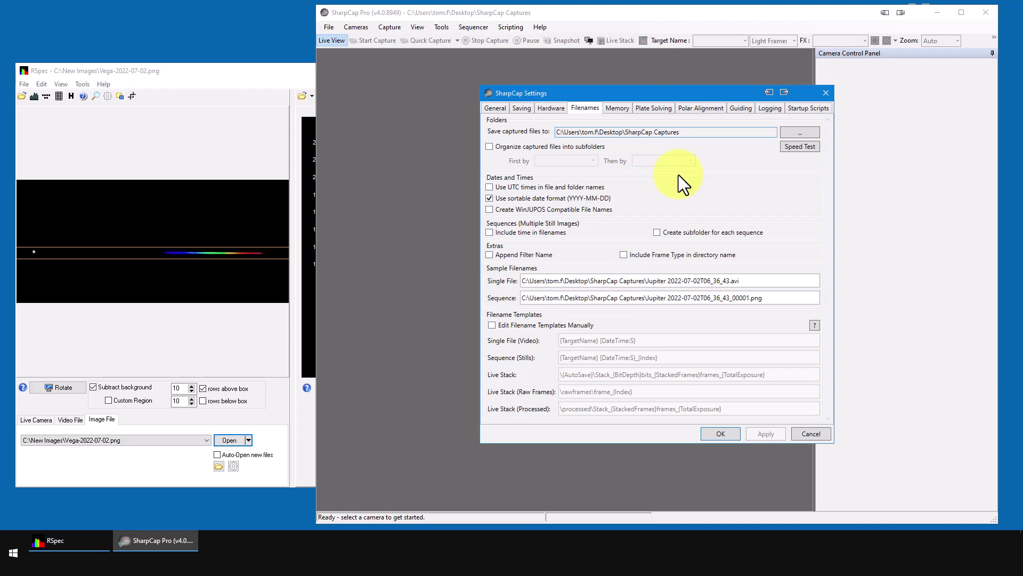
pyautogui.click(714, 433)
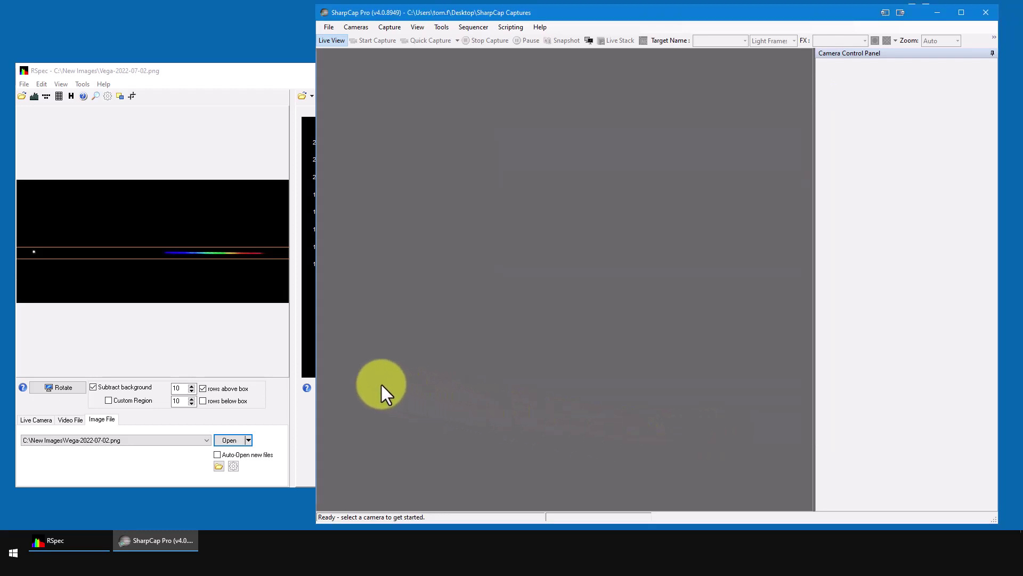
# Step: Set RSpec's Auto-Open watched folder to SharpCap's Desktop Captures folder using Read folder from SharpCap
pyautogui.click(306, 366)
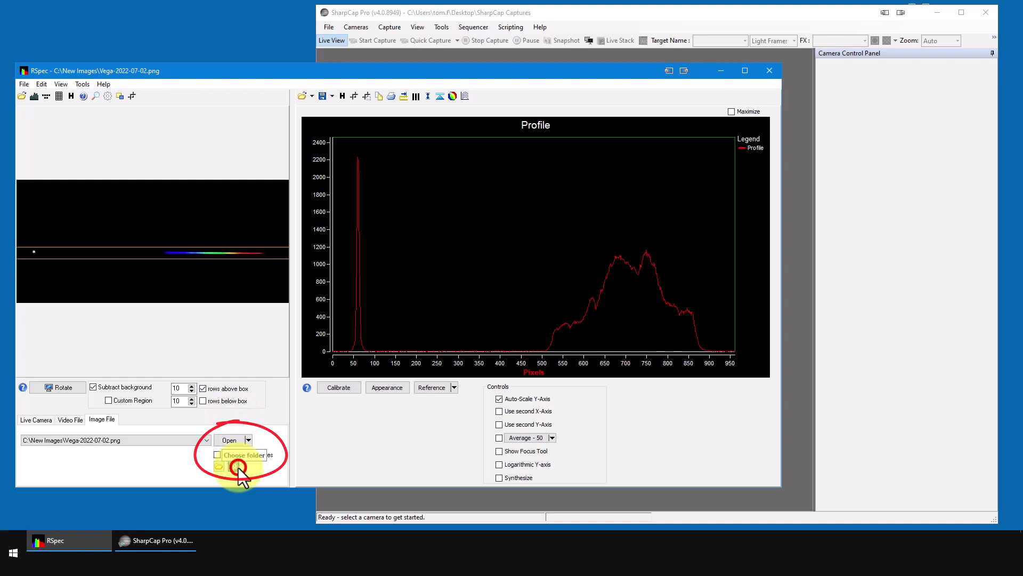
pyautogui.click(234, 466)
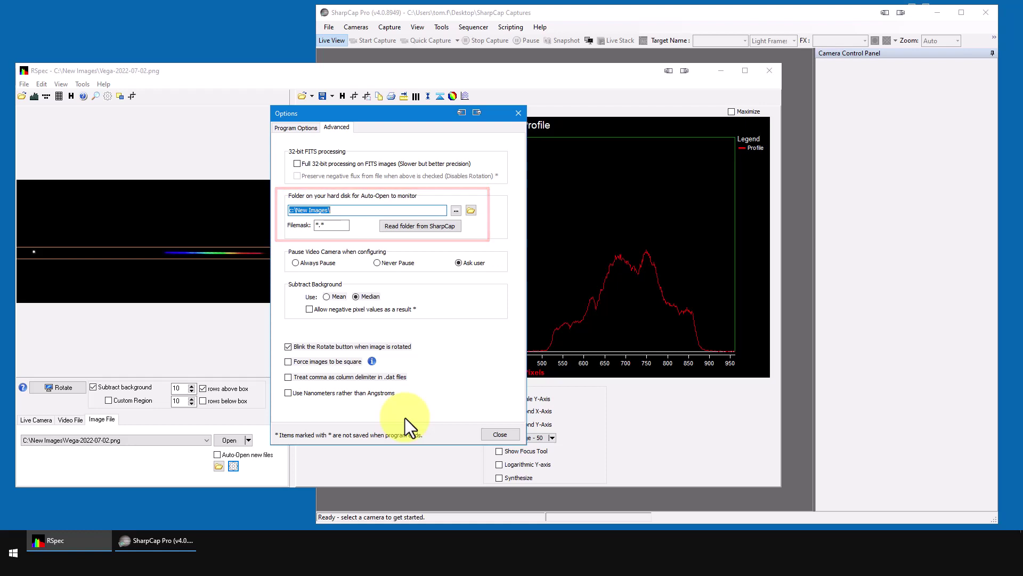
pyautogui.click(429, 231)
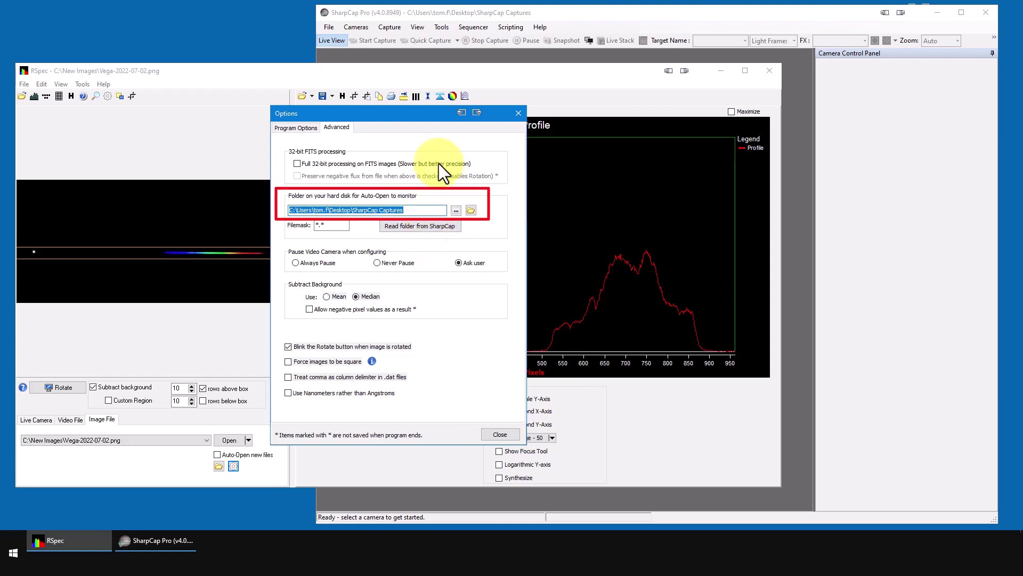
# Step: Bring SharpCap Pro forward and show its Cameras menu with the ZWO ASI178MC listed
pyautogui.click(420, 63)
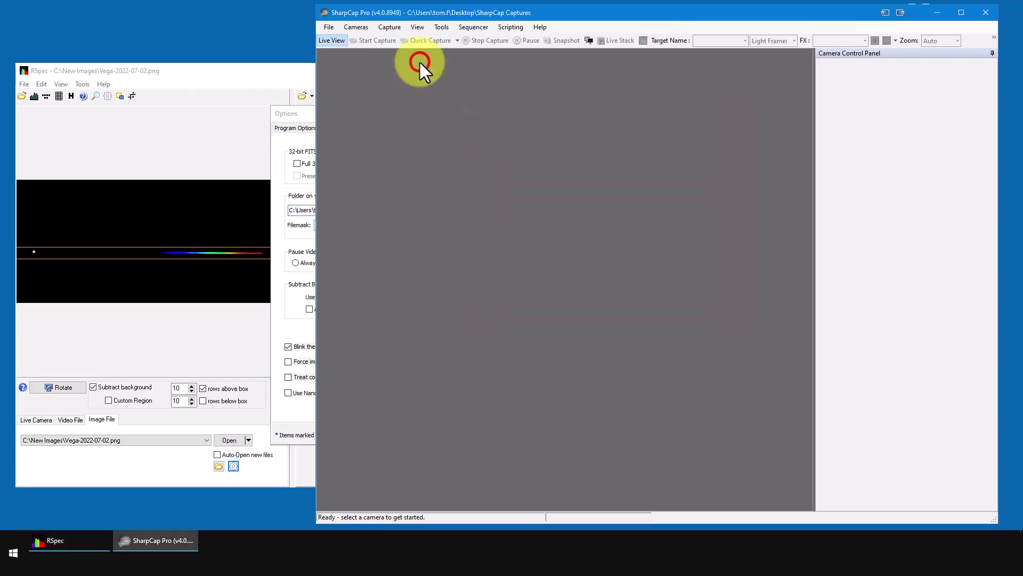
pyautogui.click(364, 29)
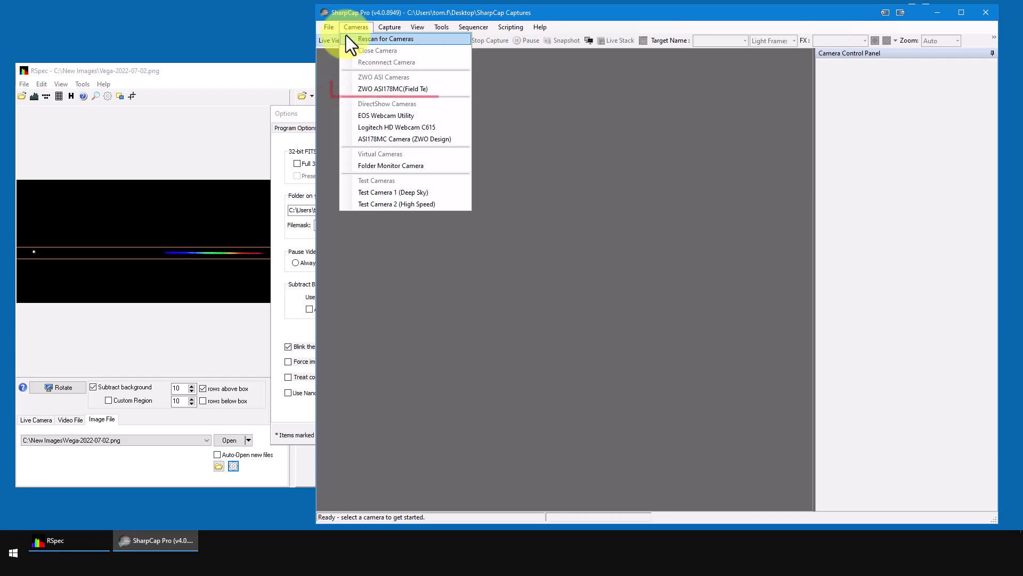
# Step: Connect the ZWO ASI178MC(Field Te) camera from the ZWO ASI Cameras list
pyautogui.click(347, 91)
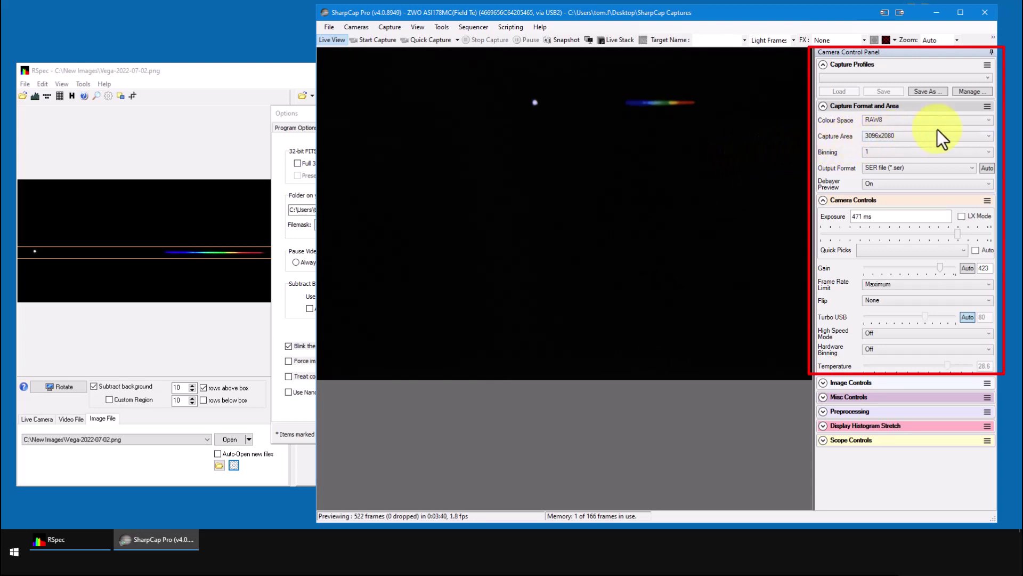
# Step: Switch SharpCap's colour space to RGB24 and zoom into the star spectrum in RSpec
pyautogui.click(991, 121)
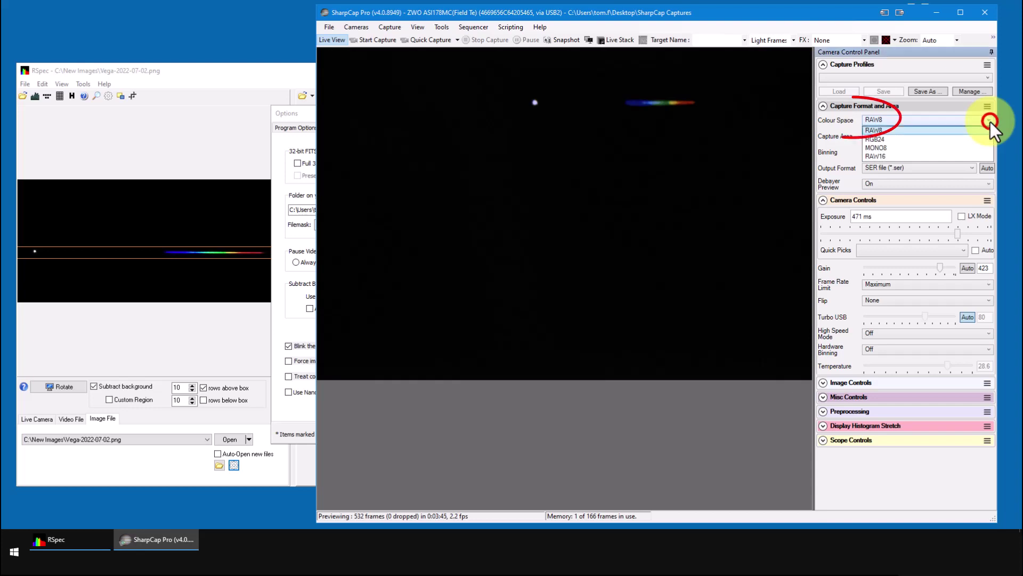
pyautogui.click(892, 138)
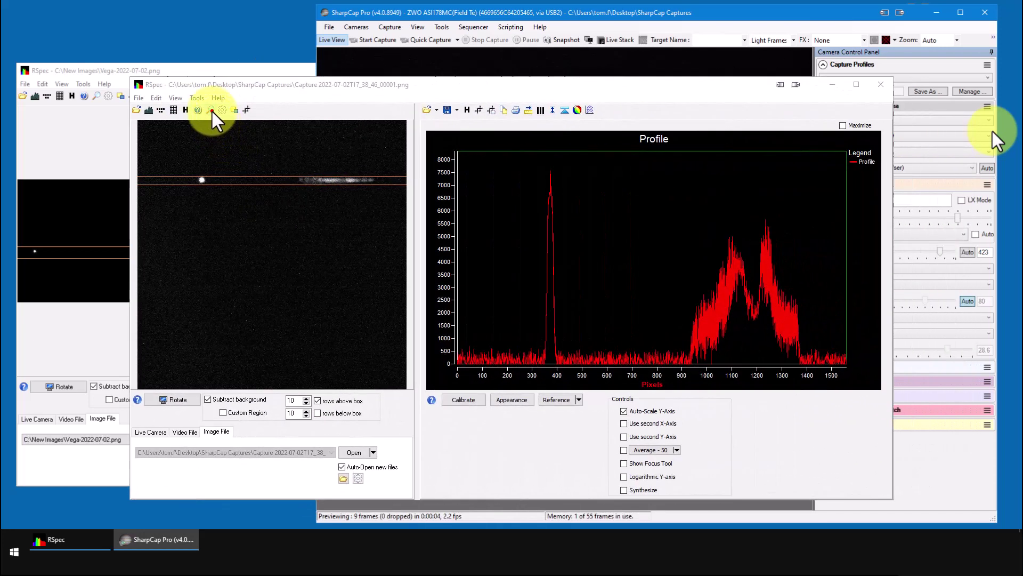
pyautogui.click(212, 110)
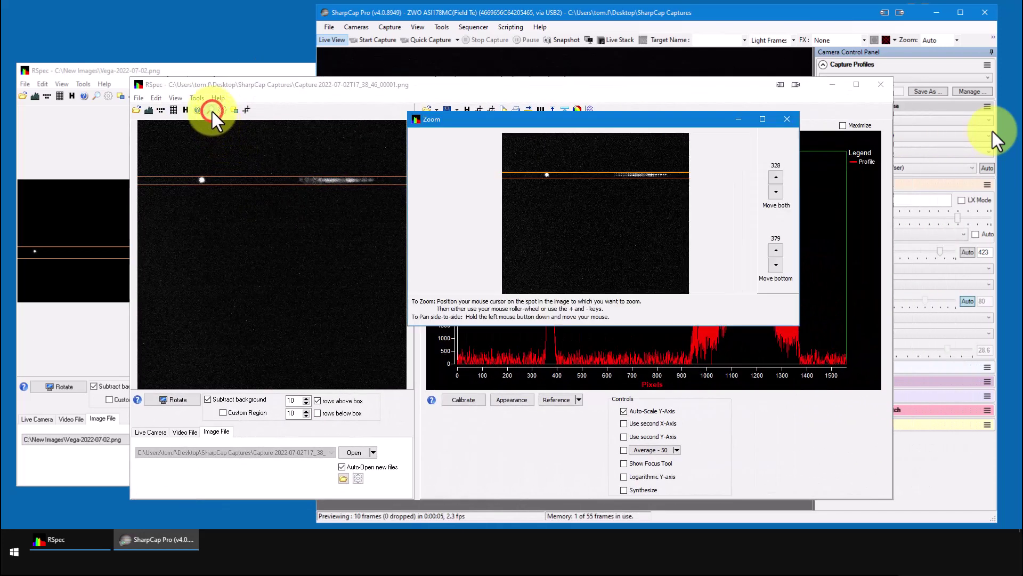
pyautogui.scroll(4, 646, 176)
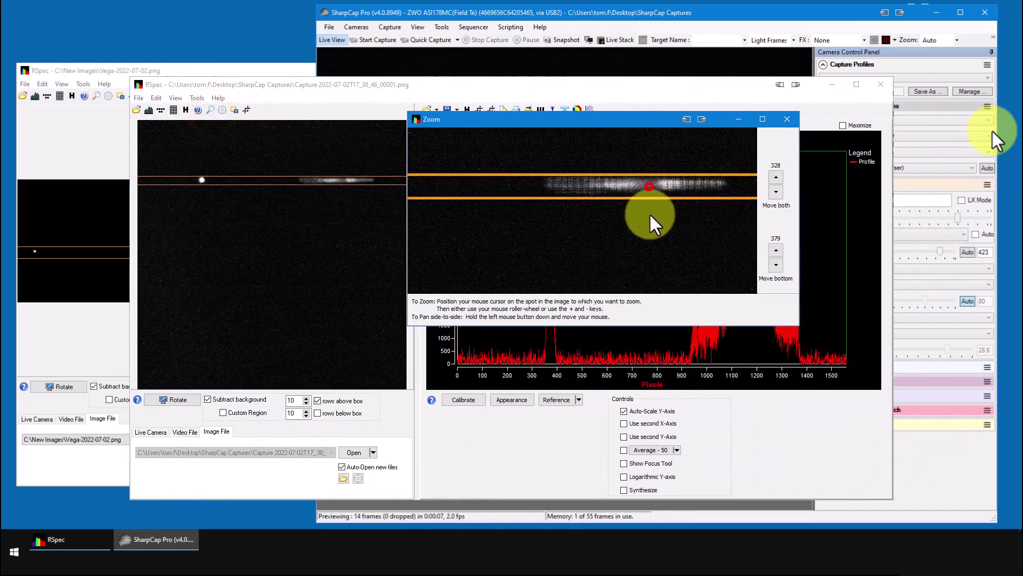
# Step: Close RSpec's Zoom window, zoom into the profile peaks, then return to SharpCap
pyautogui.click(788, 120)
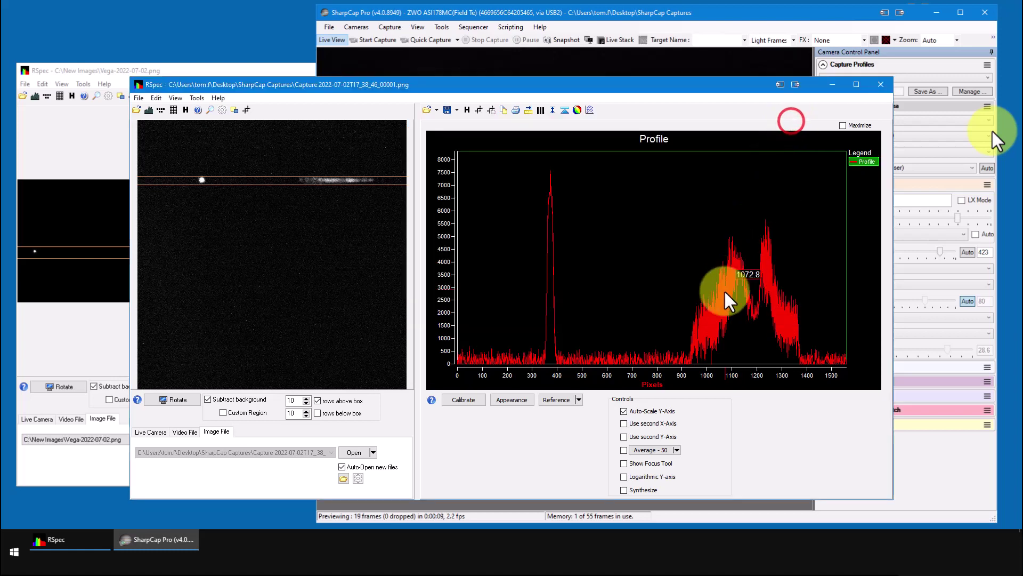
pyautogui.scroll(3, 726, 314)
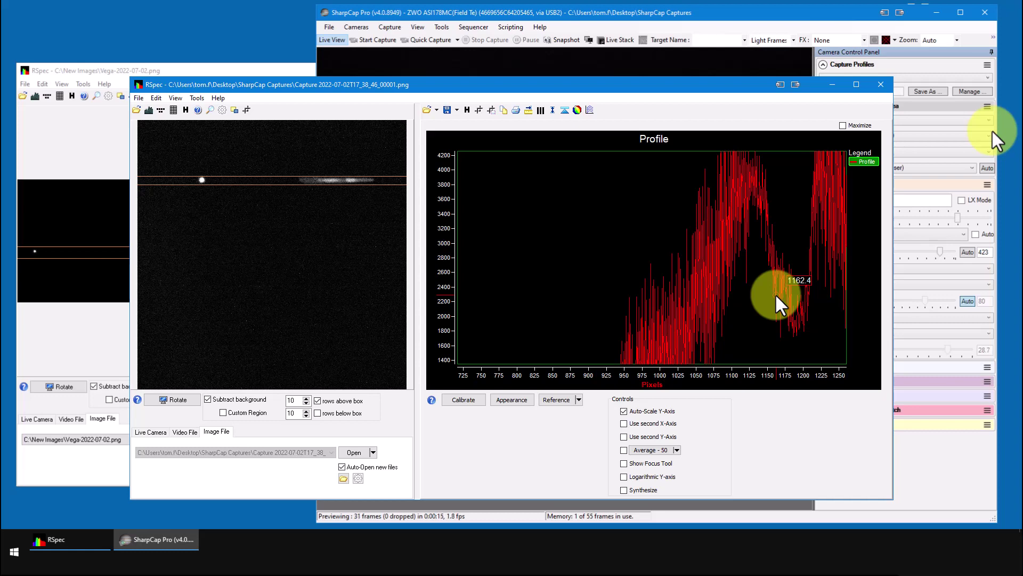
pyautogui.click(993, 131)
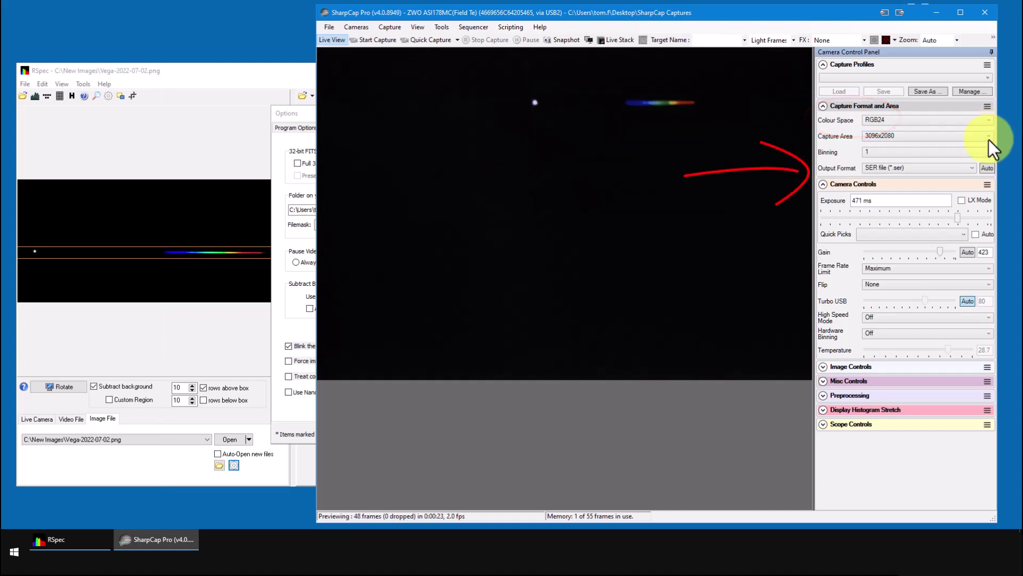
# Step: Set the output format to PNG files (*.png), exposure to 794 ms and gain to 408
pyautogui.click(973, 168)
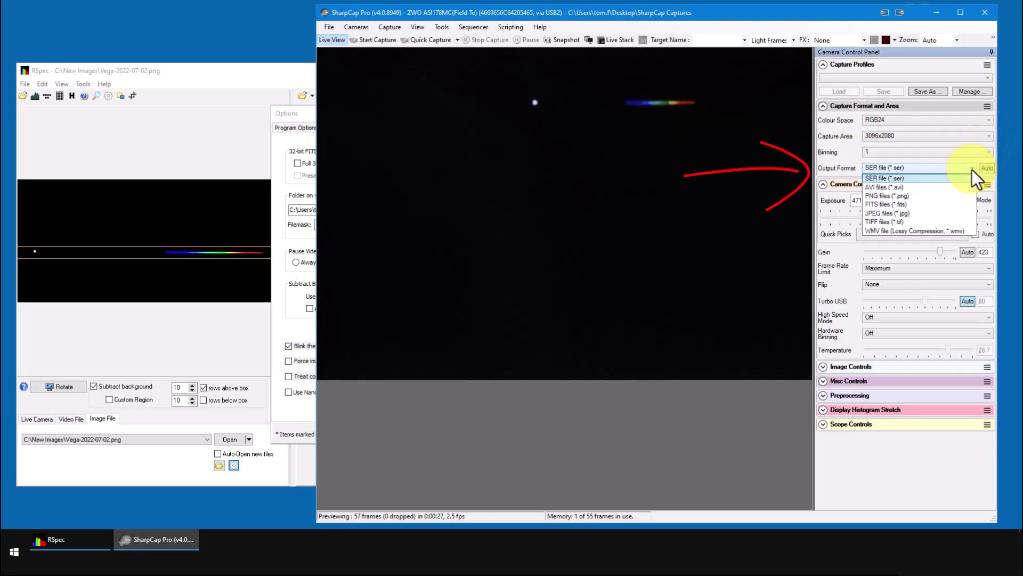
pyautogui.click(964, 195)
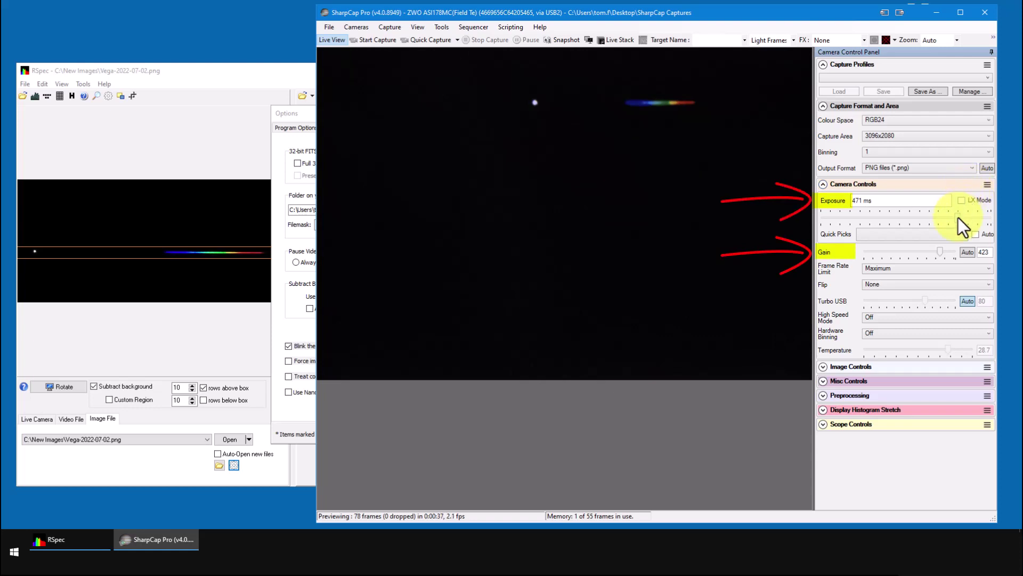
pyautogui.moveTo(959, 218)
pyautogui.mouseDown()
pyautogui.moveTo(941, 224)
pyautogui.moveTo(962, 223)
pyautogui.mouseUp()
pyautogui.moveTo(937, 255)
pyautogui.mouseDown()
pyautogui.moveTo(917, 257)
pyautogui.moveTo(954, 255)
pyautogui.moveTo(920, 255)
pyautogui.moveTo(936, 255)
pyautogui.mouseUp()
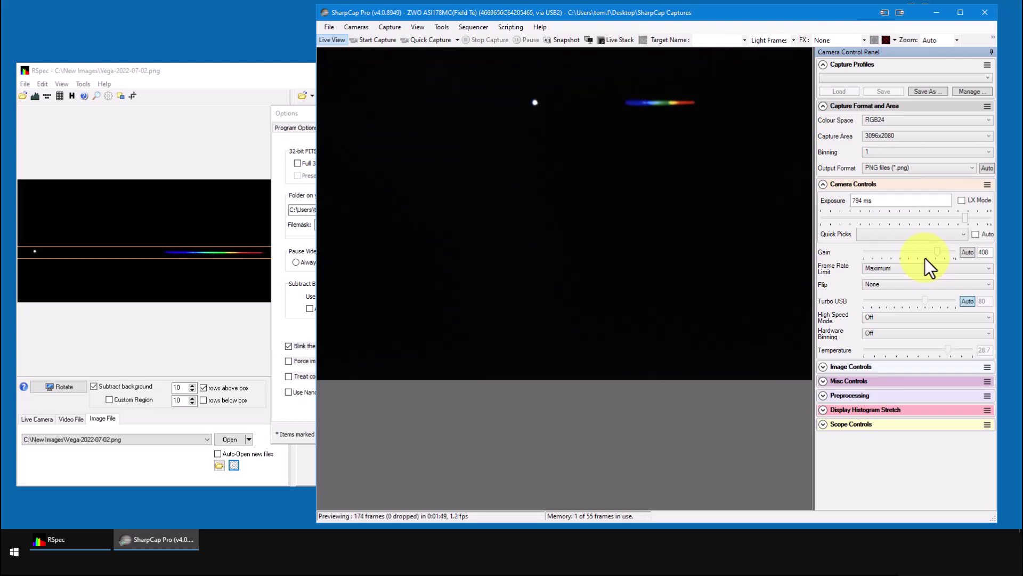
# Step: Alt+Tab between windows to bring RSpec's Vega spectrum profile back in front
pyautogui.click(207, 359)
pyautogui.hotkey('alt', 'Tab')
pyautogui.click(341, 494)
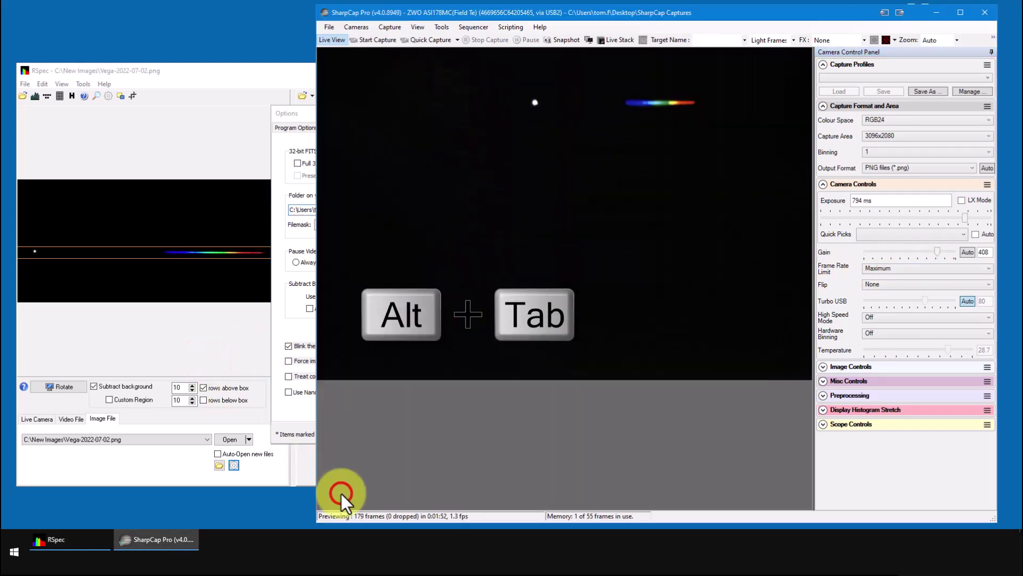
pyautogui.hotkey('alt', 'Tab')
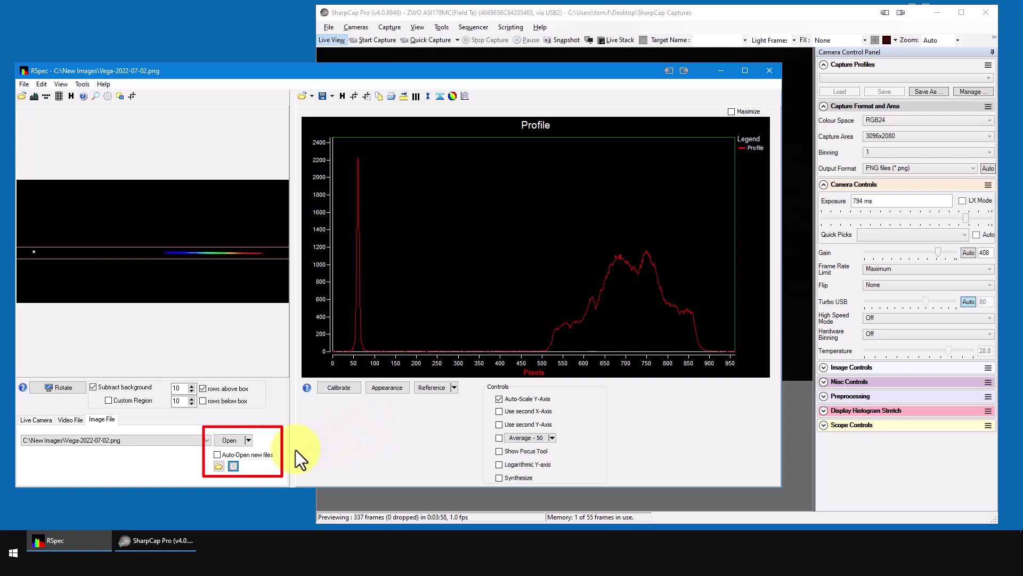
# Step: Enable RSpec's Auto-Open new files option and take a first SharpCap snapshot
pyautogui.click(217, 455)
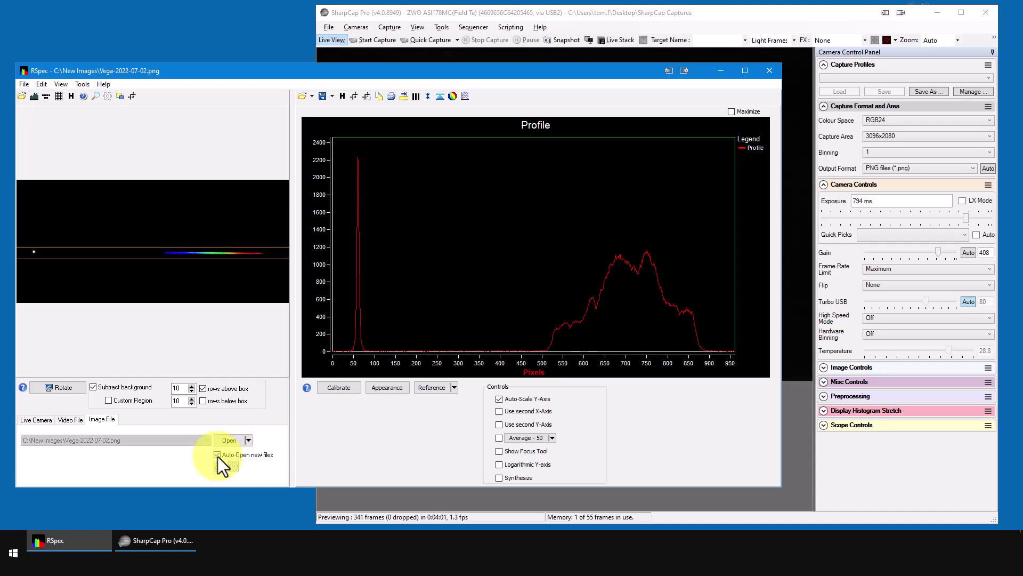
pyautogui.click(567, 61)
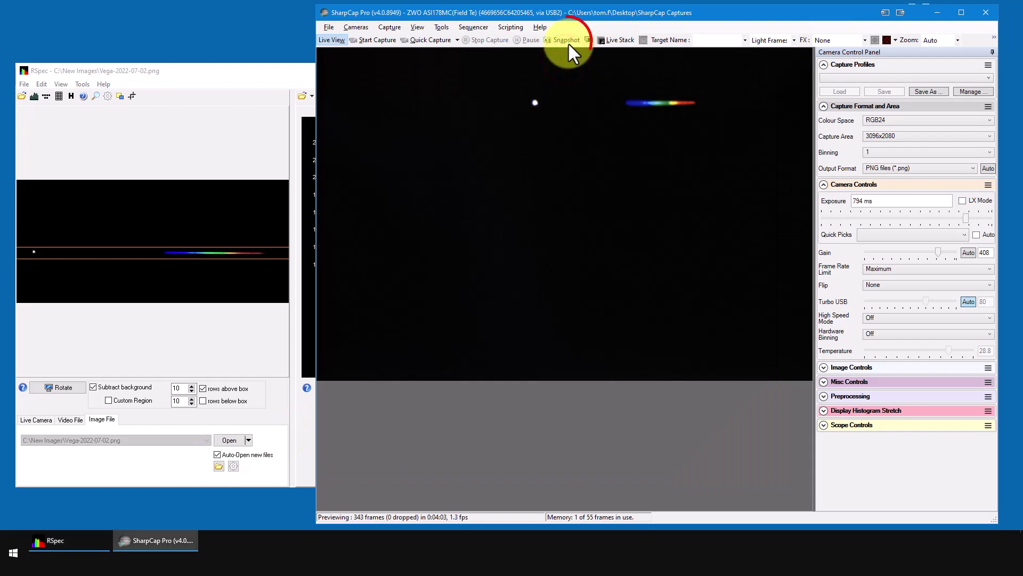
pyautogui.click(571, 36)
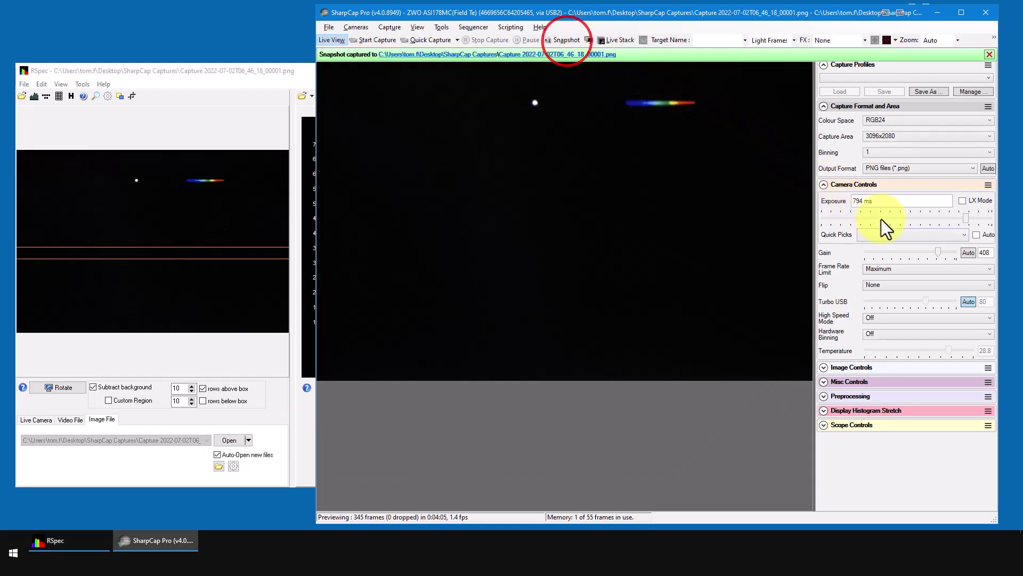
# Step: Take further snapshots at gains 458, 275 and about 467
pyautogui.click(941, 255)
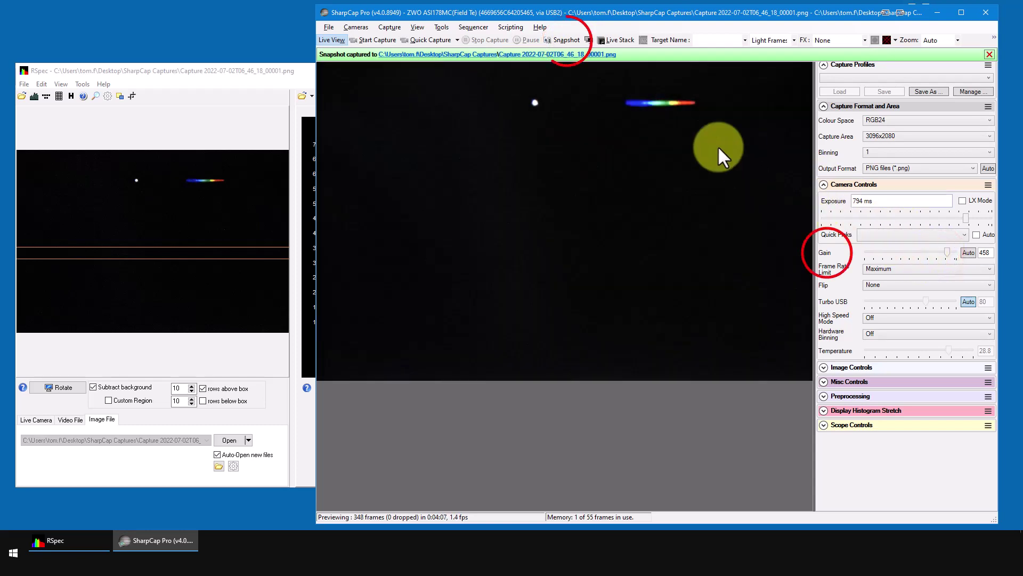
pyautogui.click(568, 42)
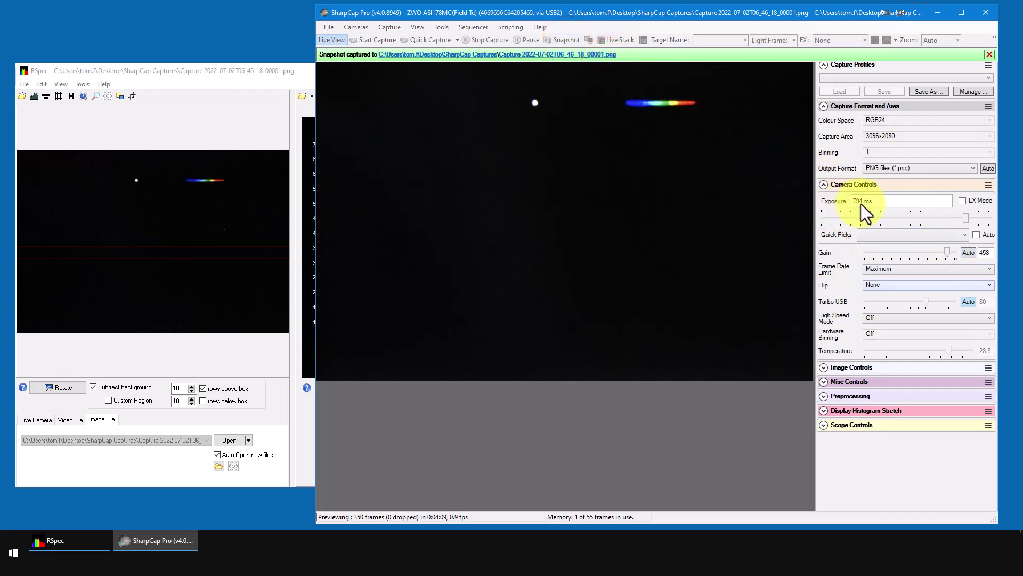
pyautogui.moveTo(948, 252); pyautogui.dragTo(917, 252)
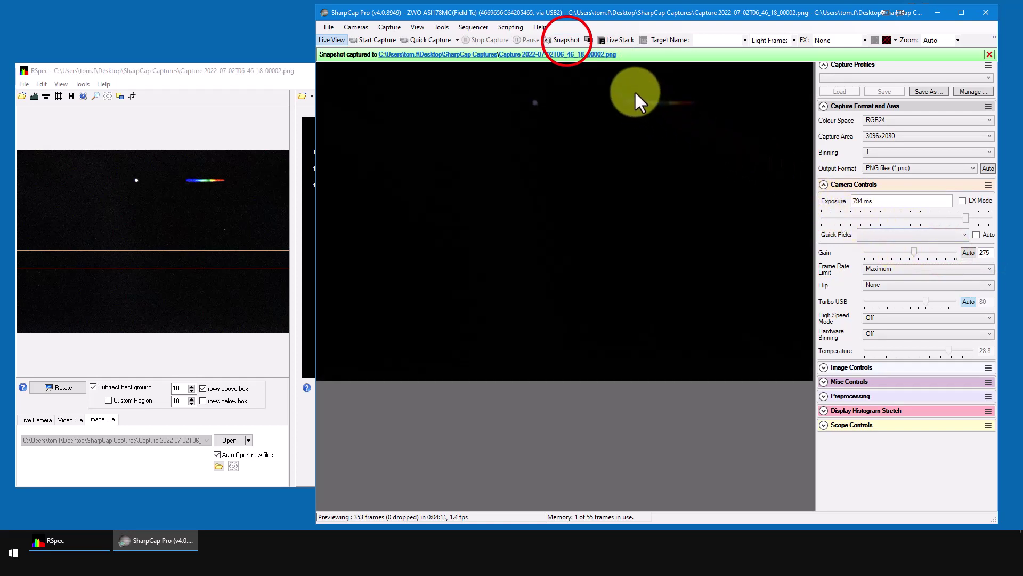
pyautogui.click(558, 42)
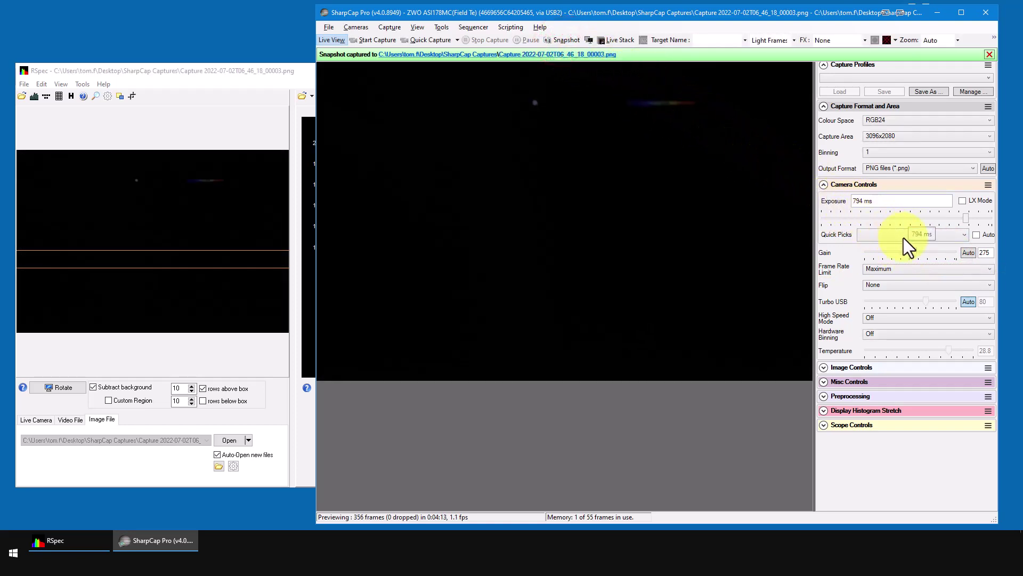
pyautogui.moveTo(917, 247); pyautogui.dragTo(947, 252)
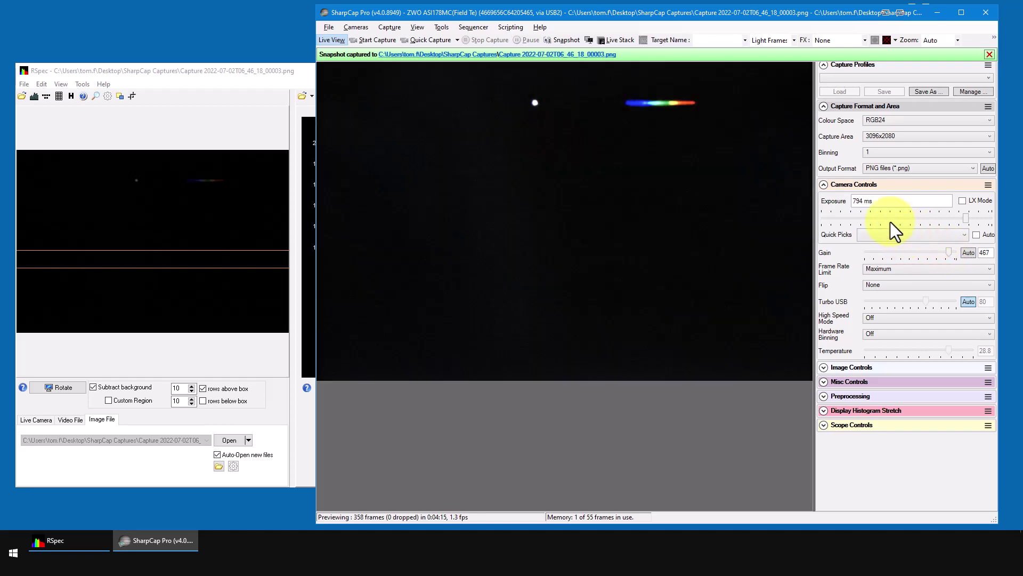
pyautogui.click(564, 42)
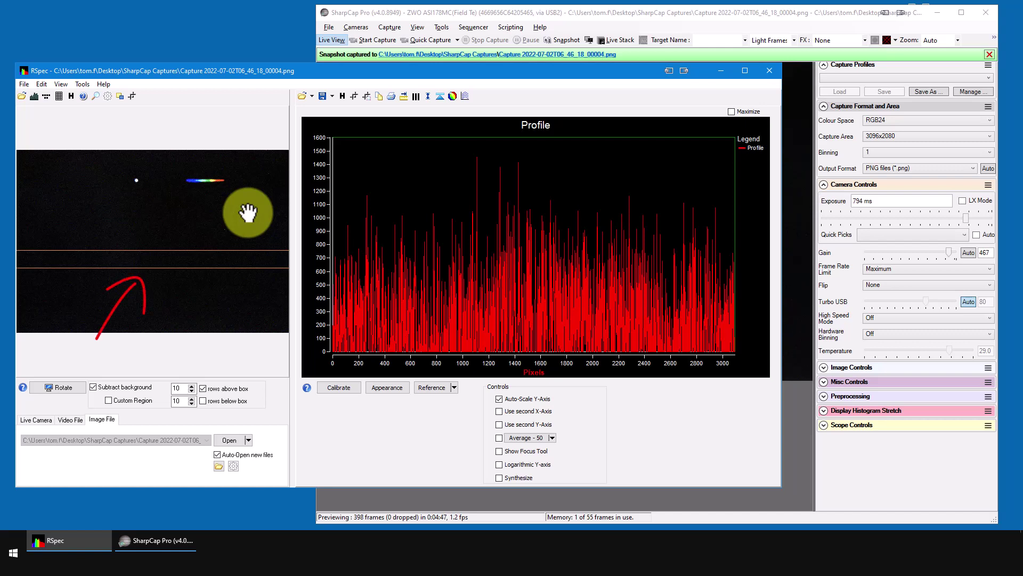
# Step: Move RSpec's extraction box onto the spectrum line and read the star peak near pixel 1380
pyautogui.click(247, 212)
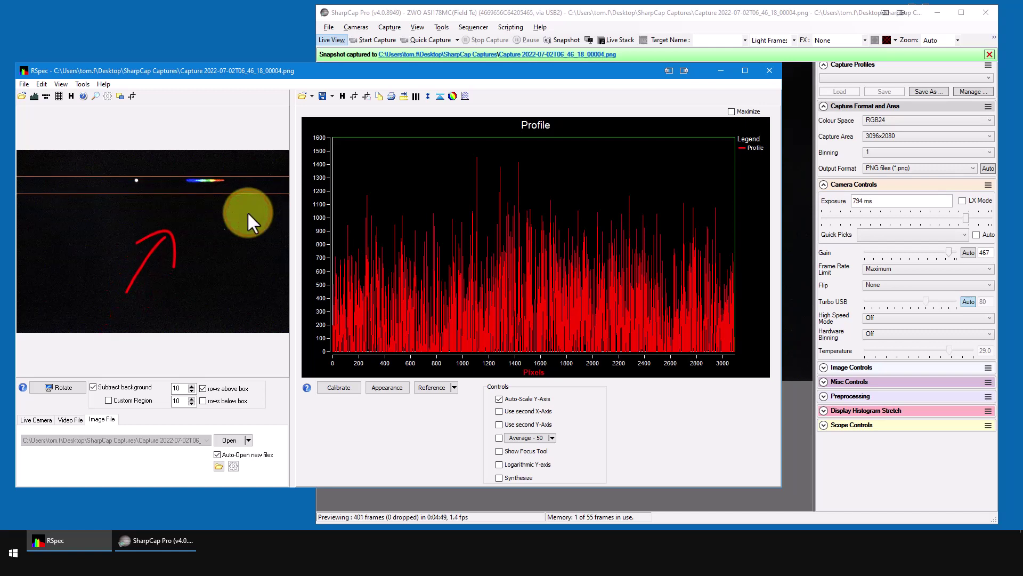
pyautogui.scroll(3, 574, 259)
pyautogui.scroll(-3, 575, 259)
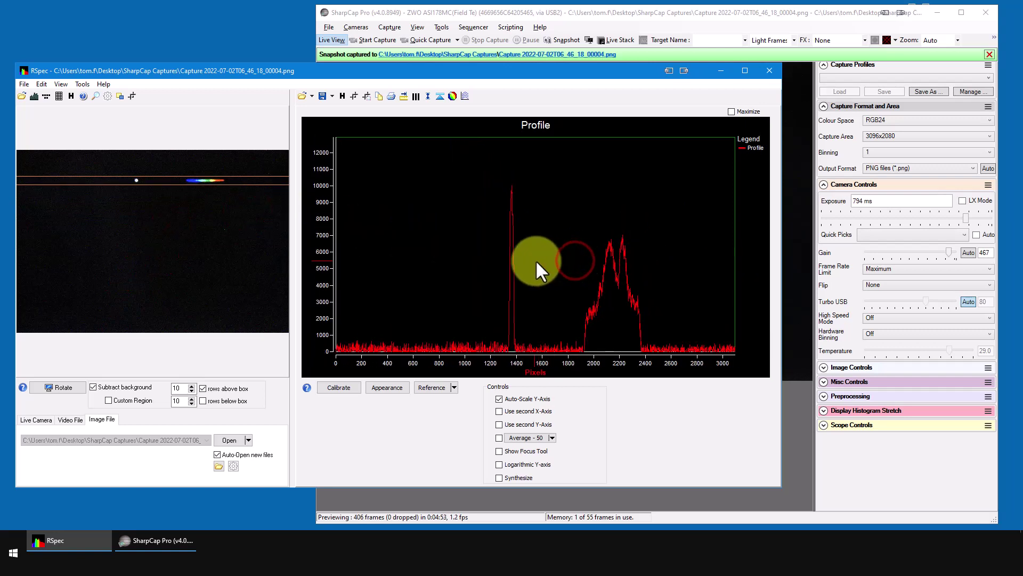
pyautogui.click(518, 289)
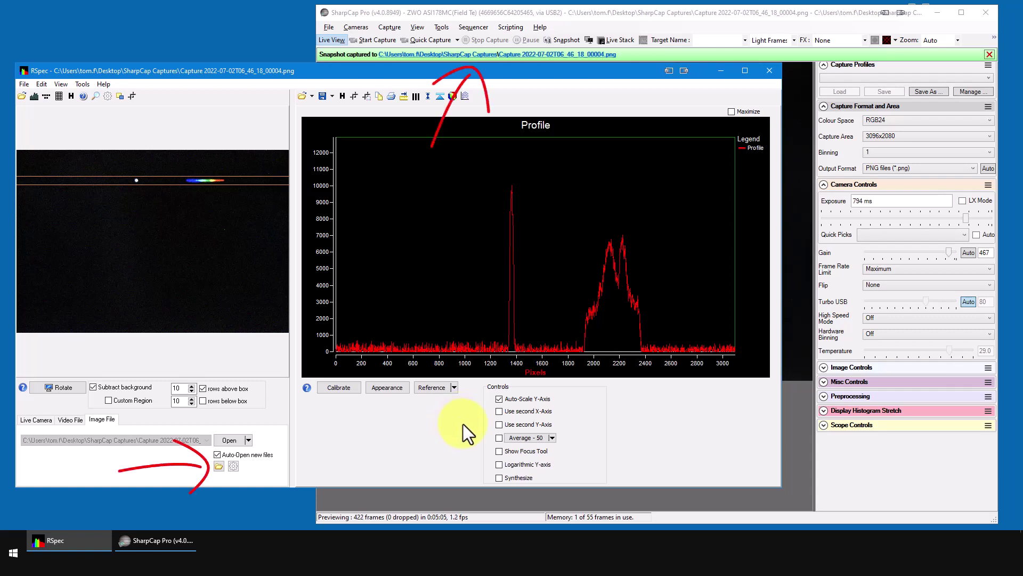
# Step: Check the 26 PNG and CameraSettings.txt items in SharpCap Captures, then return to SharpCap
pyautogui.click(222, 467)
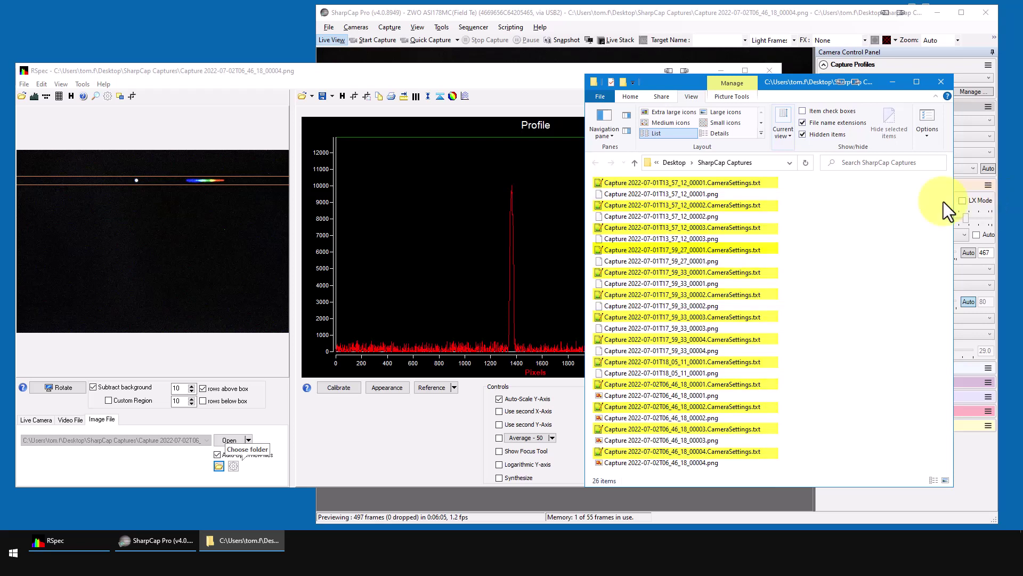
pyautogui.click(661, 161)
pyautogui.click(610, 26)
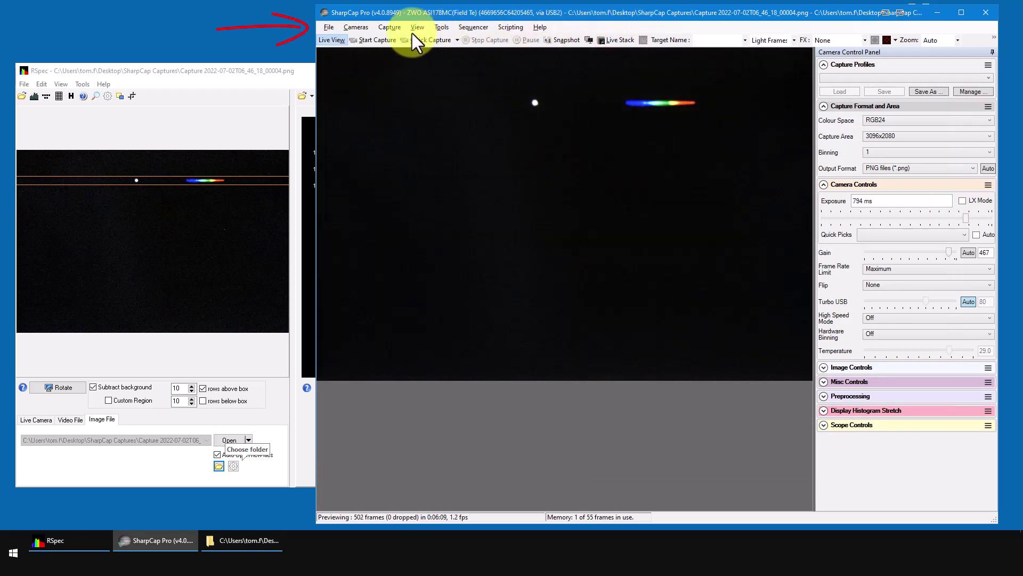
# Step: Untick 'Save capture settings file alongside each capture' on SharpCap's Saving tab and confirm with OK
pyautogui.click(333, 29)
pyautogui.click(342, 29)
pyautogui.click(334, 36)
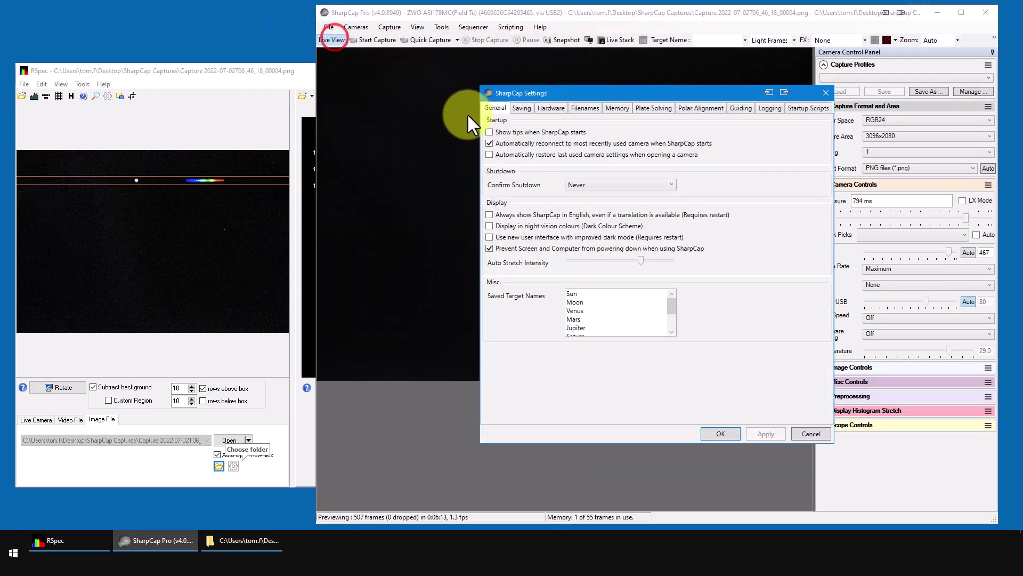
pyautogui.click(520, 108)
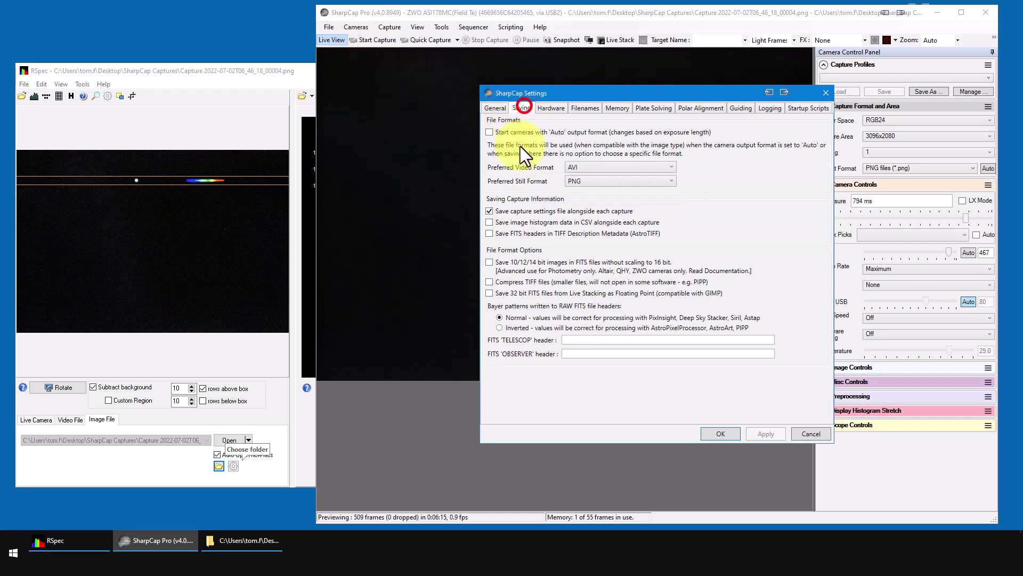
pyautogui.click(493, 211)
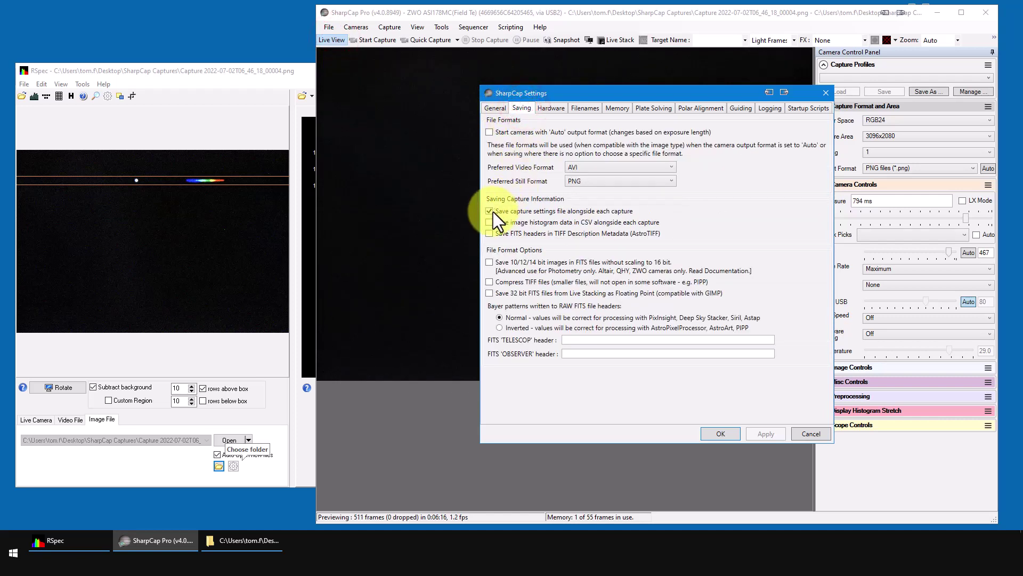
pyautogui.click(725, 434)
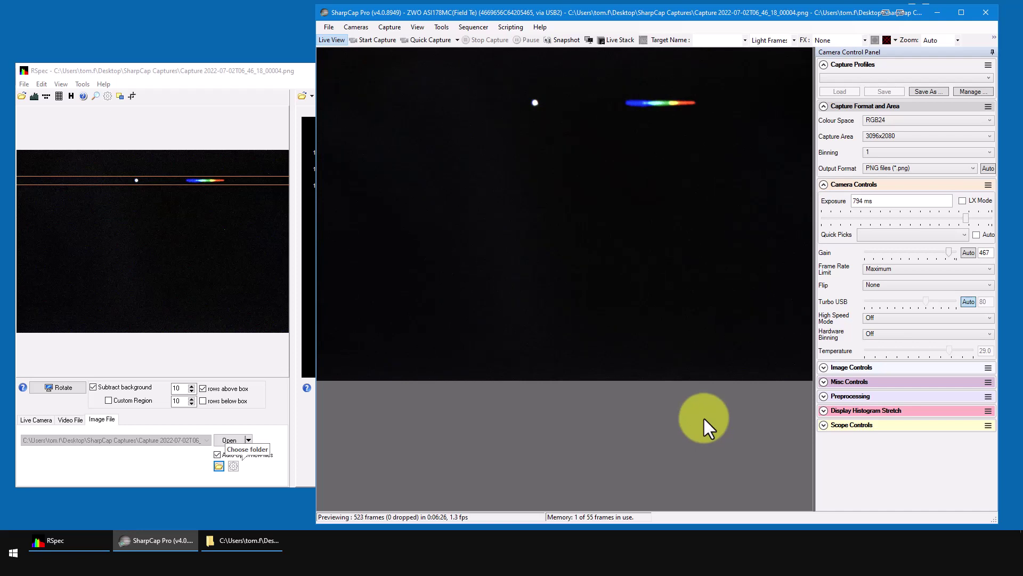
# Step: Bring RSpec in front of SharpCap and enlarge its window by dragging the corner
pyautogui.click(228, 366)
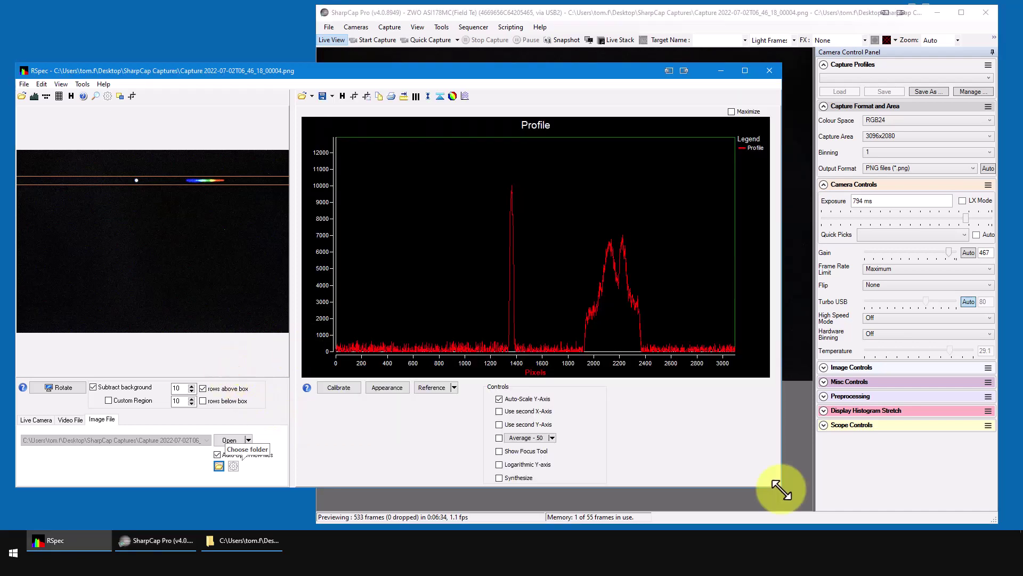
pyautogui.moveTo(779, 487); pyautogui.dragTo(748, 497)
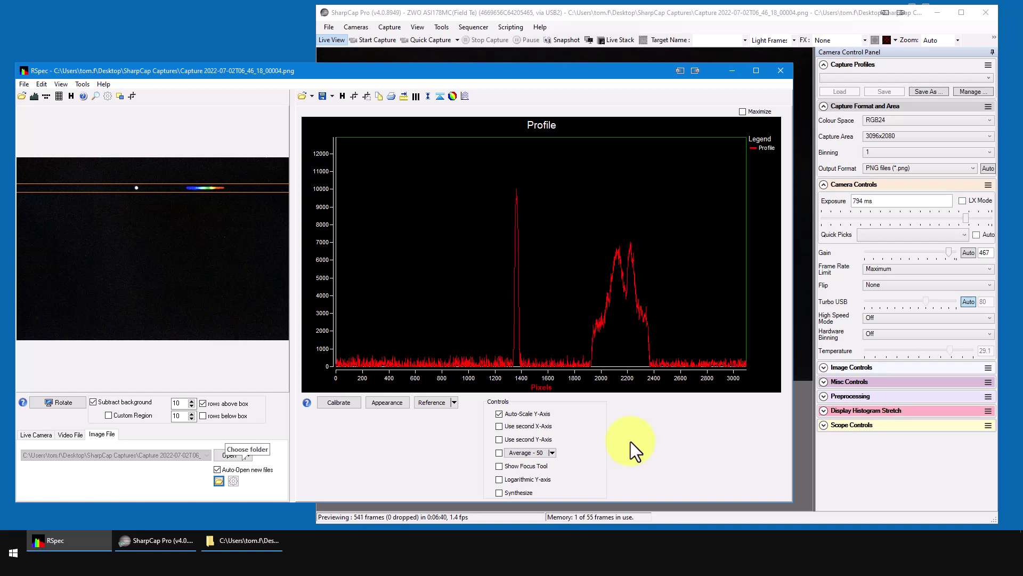
# Step: Drag PNG captures, including 00001, 00004 and 00002, from SharpCap Captures onto RSpec's image pane
pyautogui.click(218, 481)
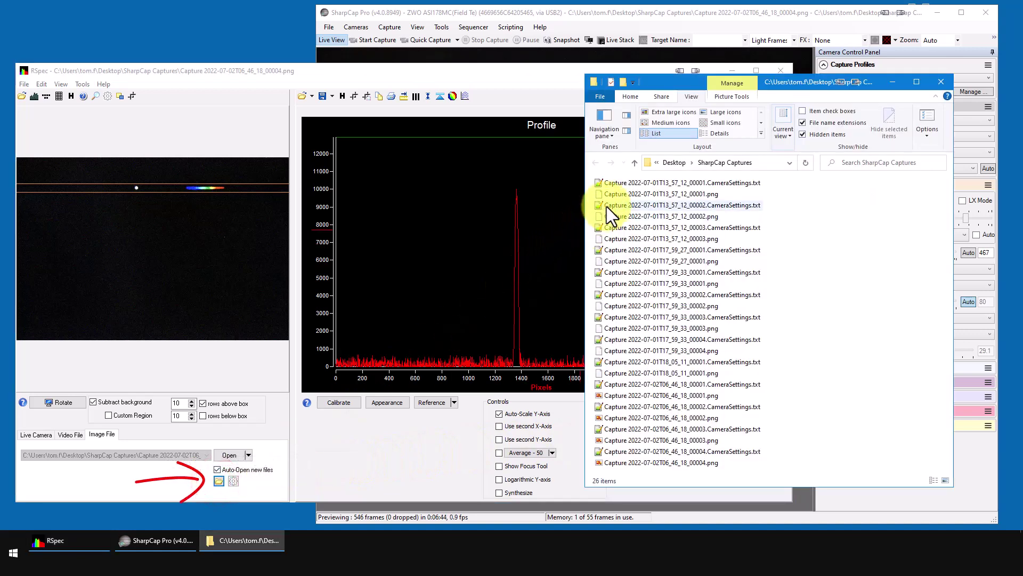
pyautogui.moveTo(612, 192); pyautogui.dragTo(149, 240)
pyautogui.moveTo(642, 395); pyautogui.dragTo(195, 256)
pyautogui.moveTo(668, 463); pyautogui.dragTo(171, 267)
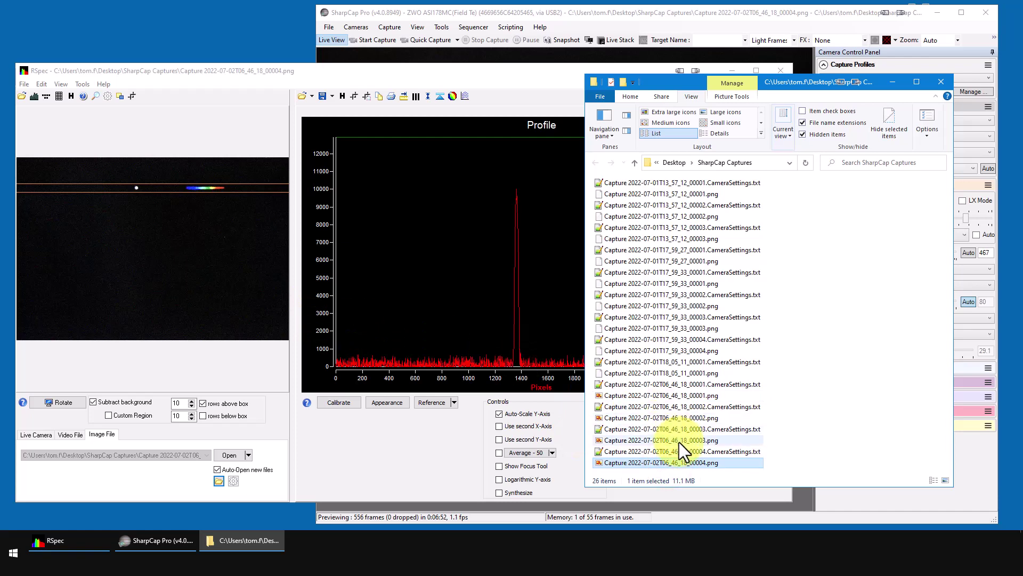
pyautogui.click(693, 419)
pyautogui.moveTo(695, 419); pyautogui.dragTo(178, 265)
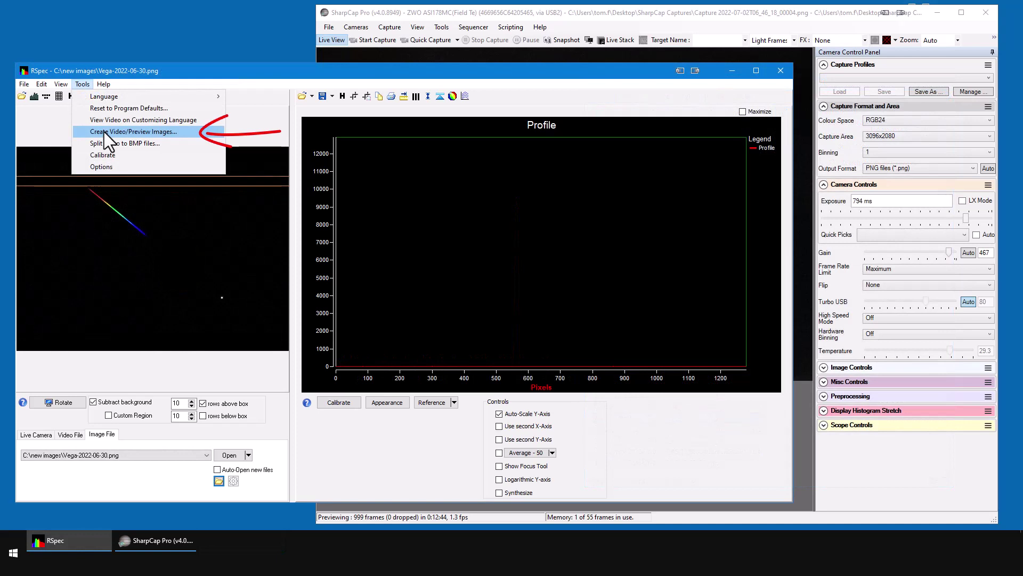
# Step: Point Create Video/Preview Images at the auto-open captures folder, refresh, and begin adding \*.png
pyautogui.click(104, 132)
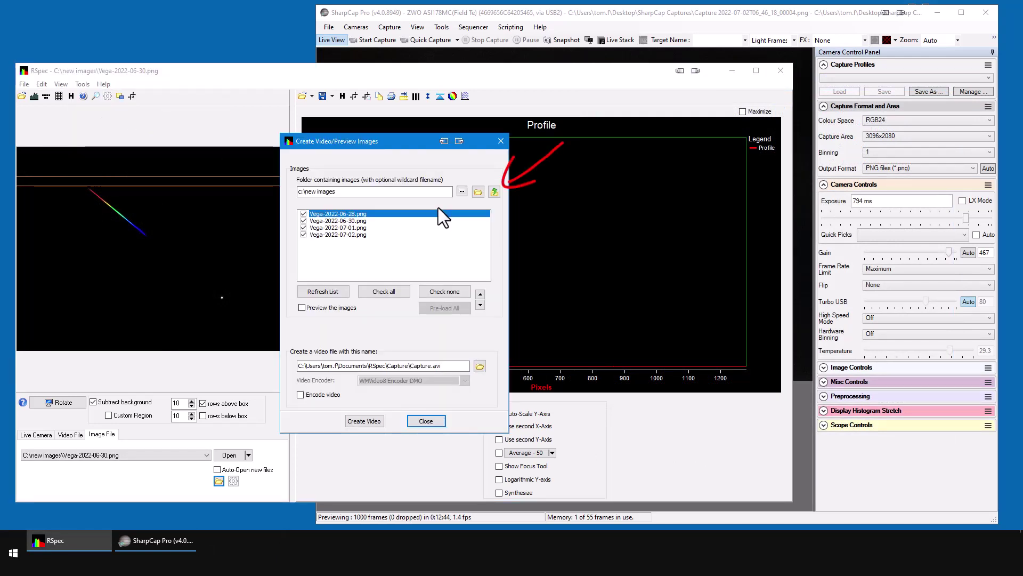
pyautogui.click(495, 194)
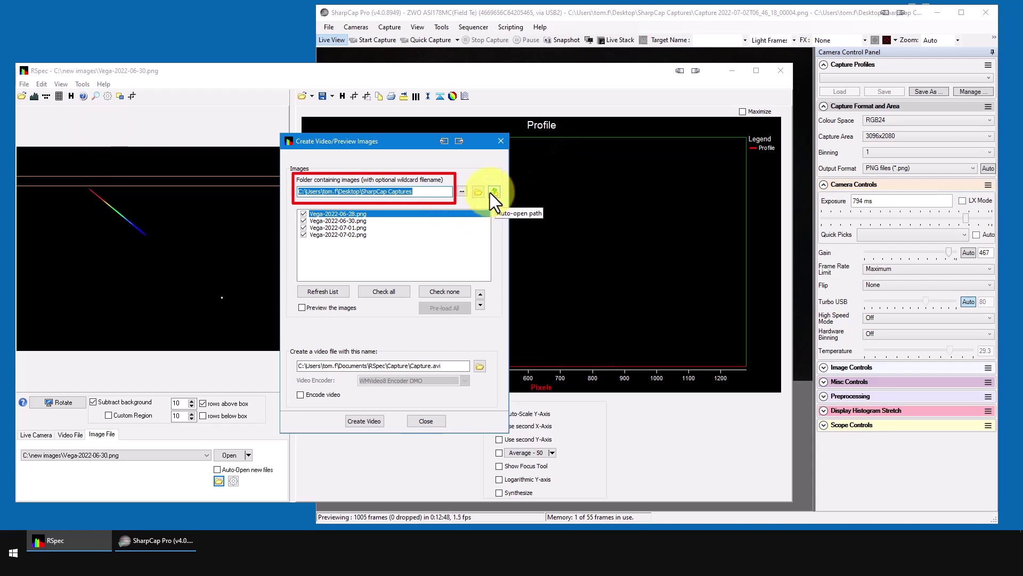
pyautogui.click(347, 291)
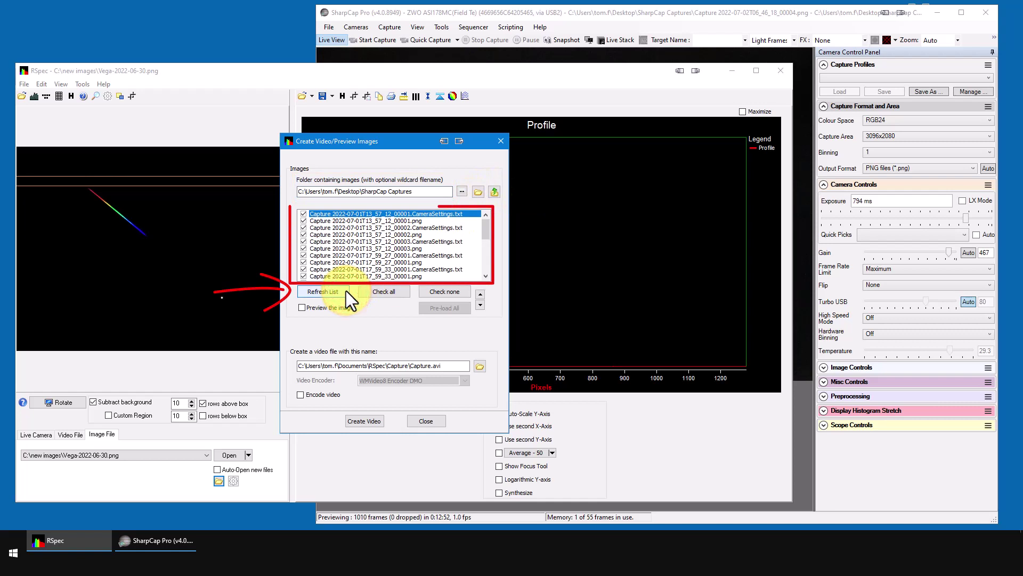
pyautogui.click(422, 192)
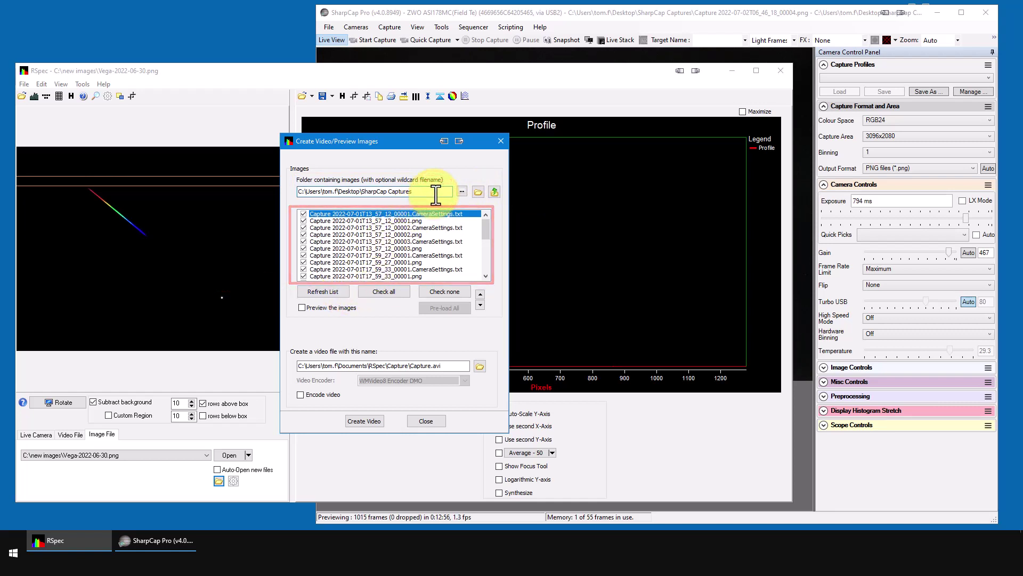
pyautogui.write('\\*.png')
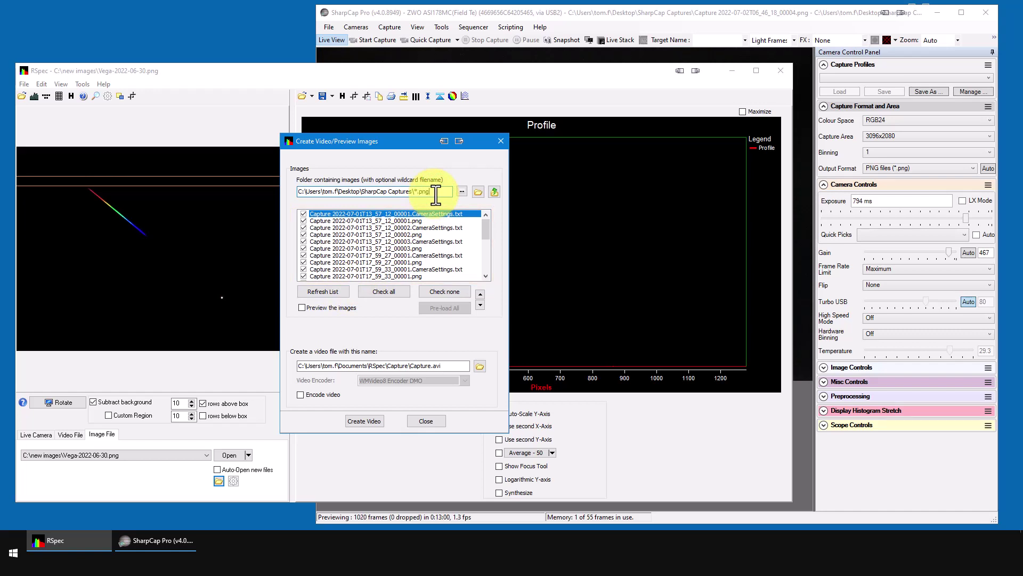
# Step: Turn on Preview the images, refresh to list only PNGs, and check all files
pyautogui.click(301, 308)
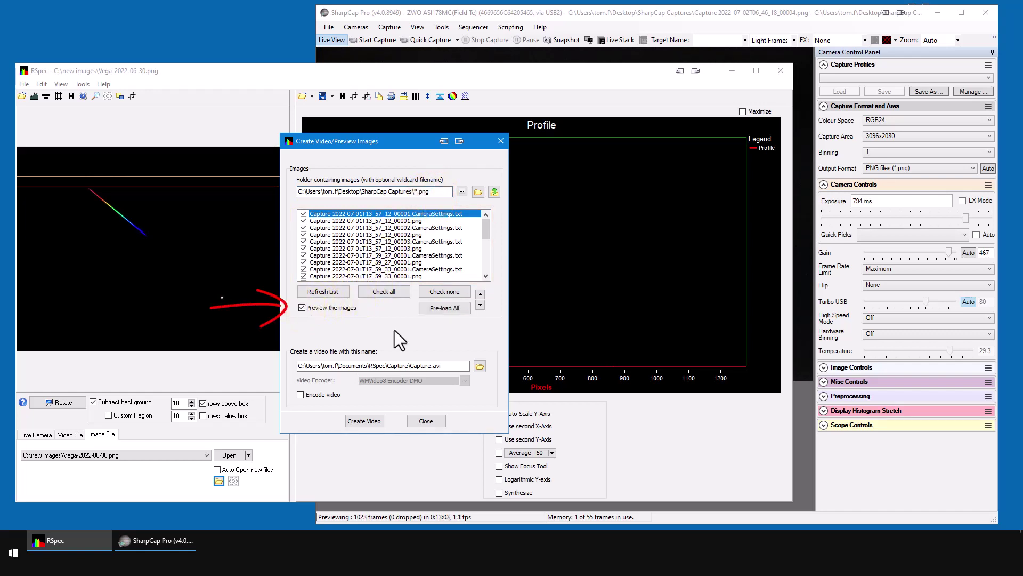
pyautogui.click(336, 290)
pyautogui.click(390, 293)
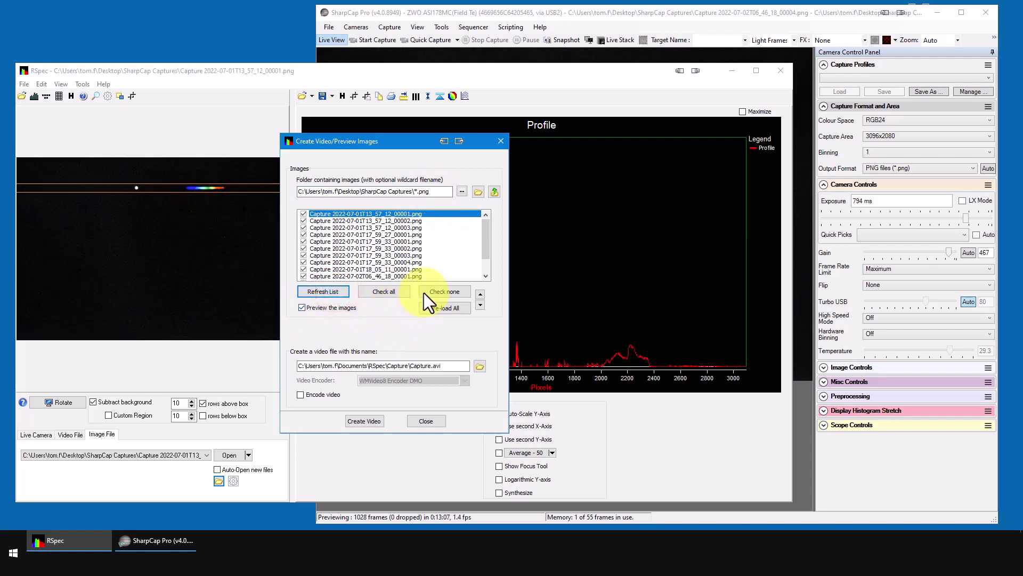
# Step: Preview each capture in turn, from 00002 through 02T06_46_18_00004
pyautogui.click(401, 223)
pyautogui.click(401, 226)
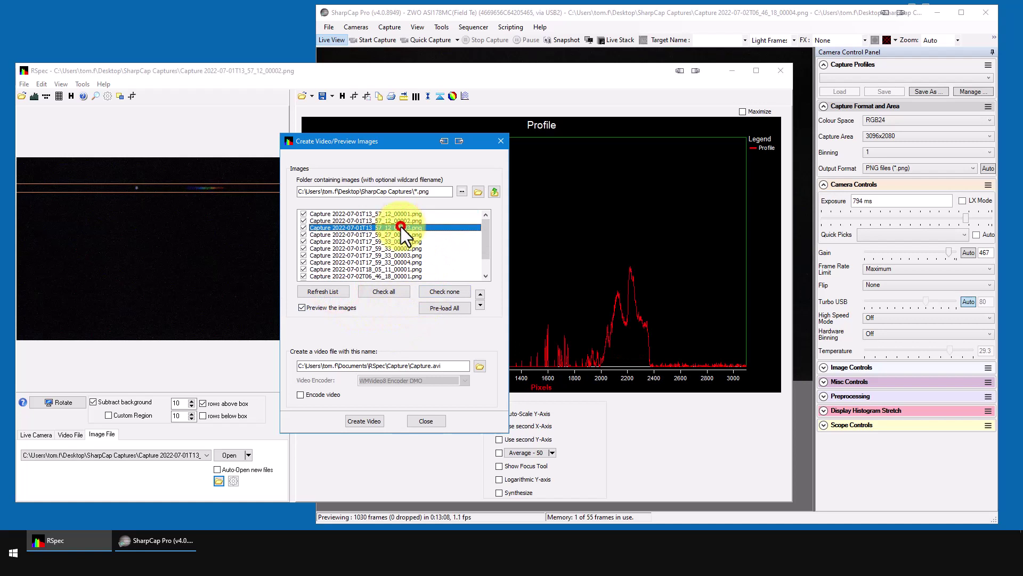
pyautogui.click(398, 262)
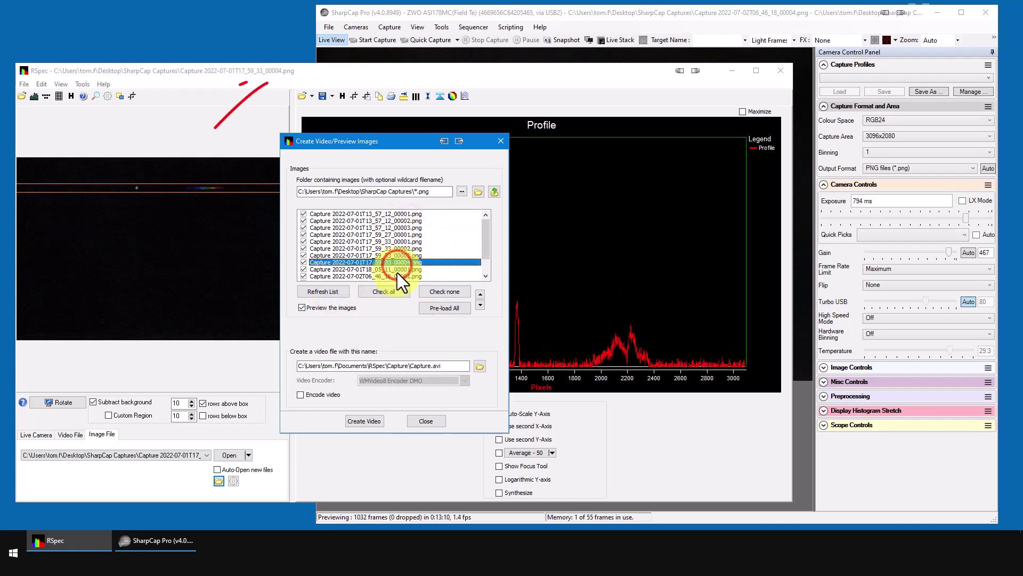
pyautogui.click(398, 270)
pyautogui.click(397, 276)
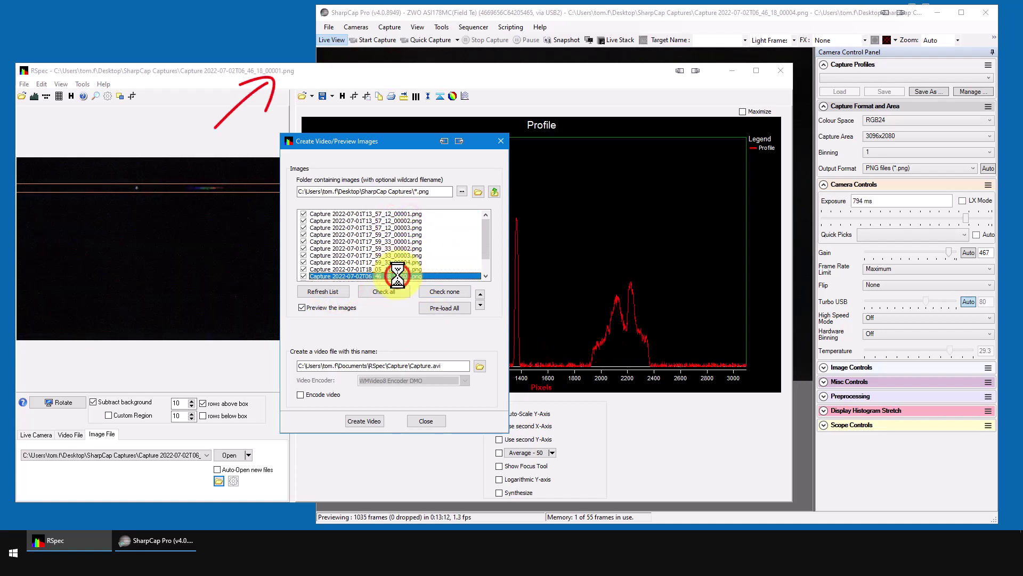
pyautogui.scroll(-1, 398, 276)
pyautogui.click(398, 262)
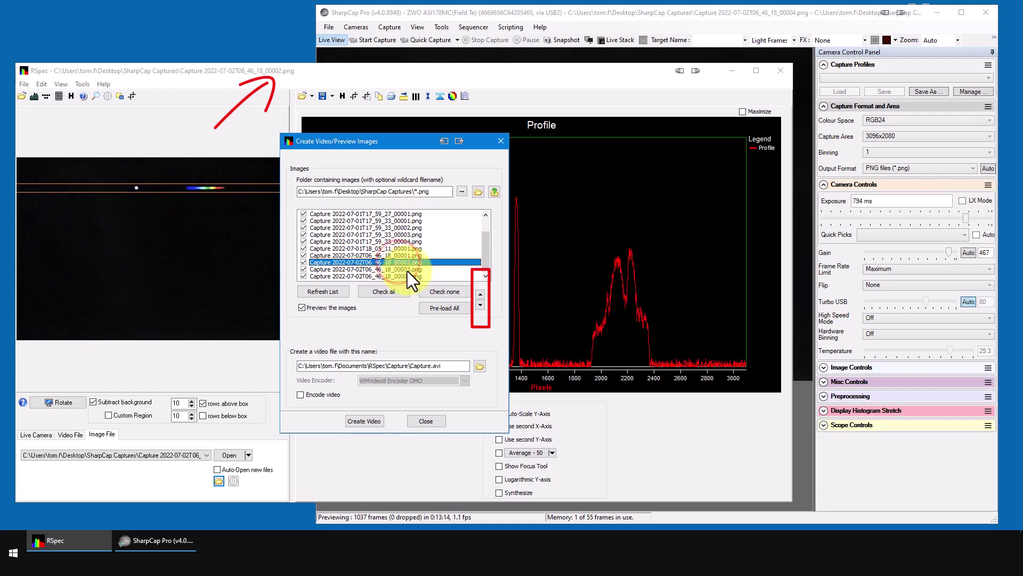
pyautogui.click(479, 304)
pyautogui.click(479, 305)
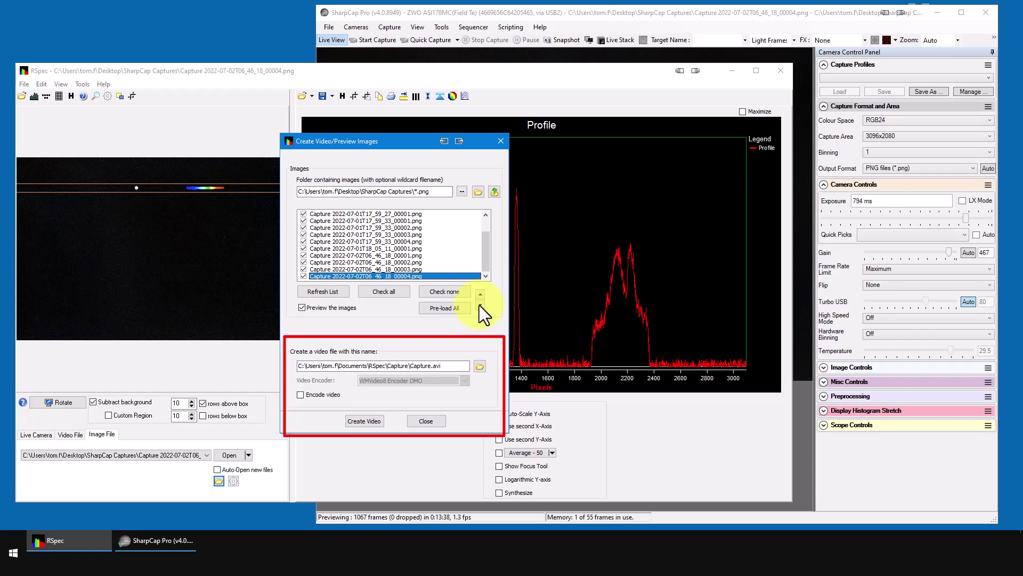
# Step: Close the Create Video/Preview Images dialog and bring SharpCap's live view forward
pyautogui.click(430, 422)
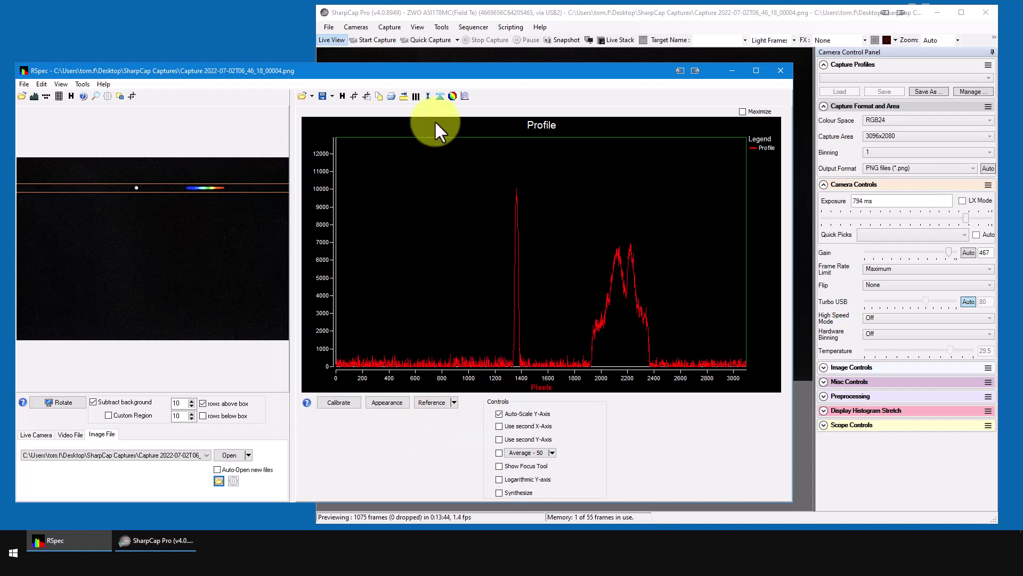
pyautogui.click(574, 22)
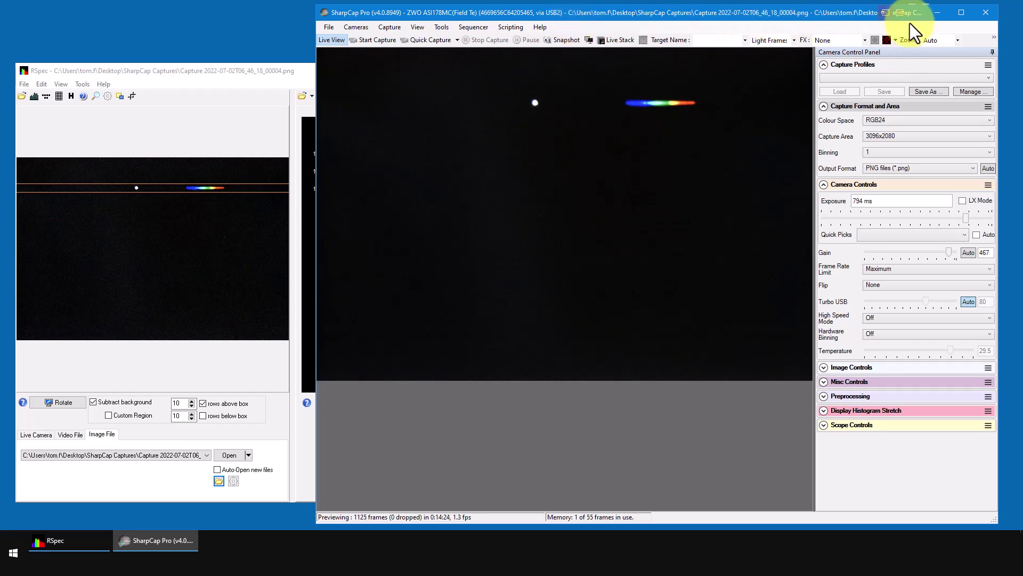
# Step: Select and load the 'Capture to RSpec (ZWO ASI178MC)' capture profile
pyautogui.click(991, 80)
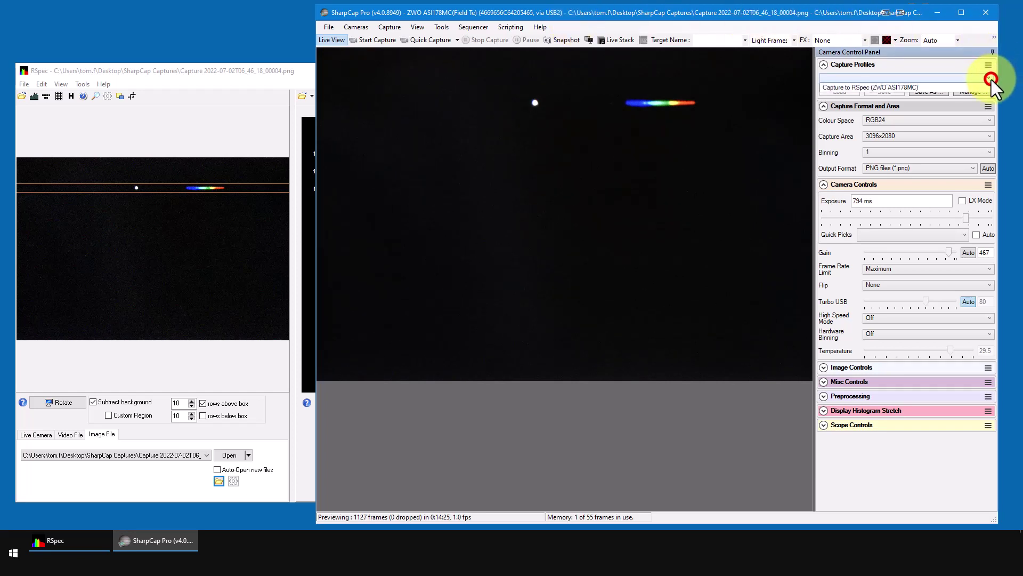
pyautogui.click(923, 87)
pyautogui.click(845, 92)
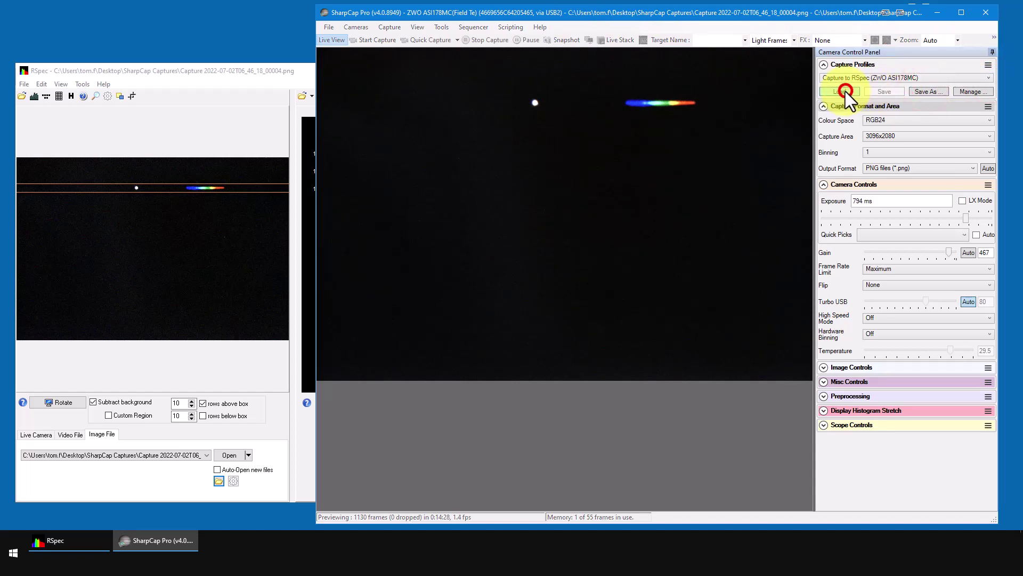